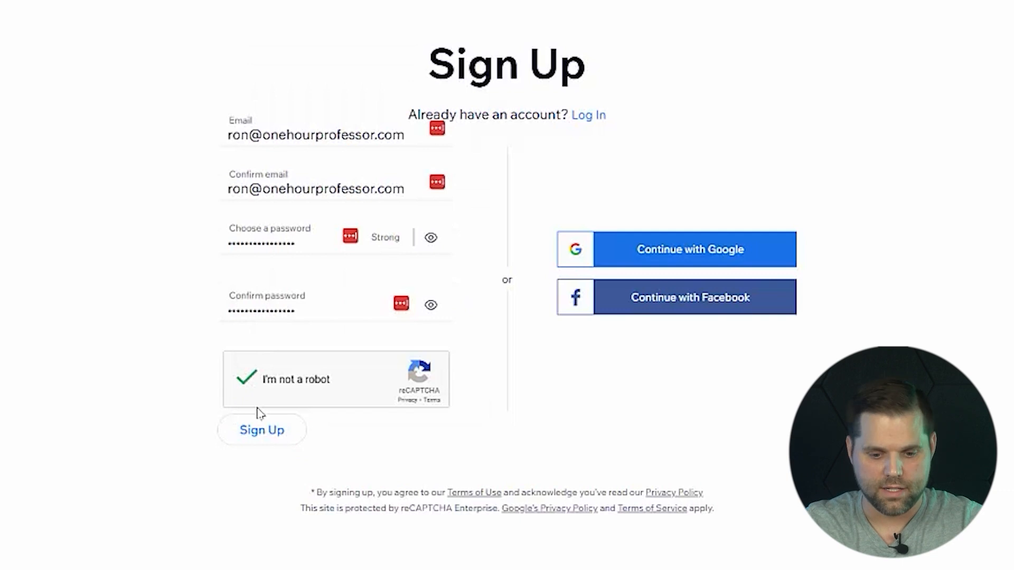
Submit the completed sign-up form and specify that the website is for myself, my business or a friend.
click(260, 427)
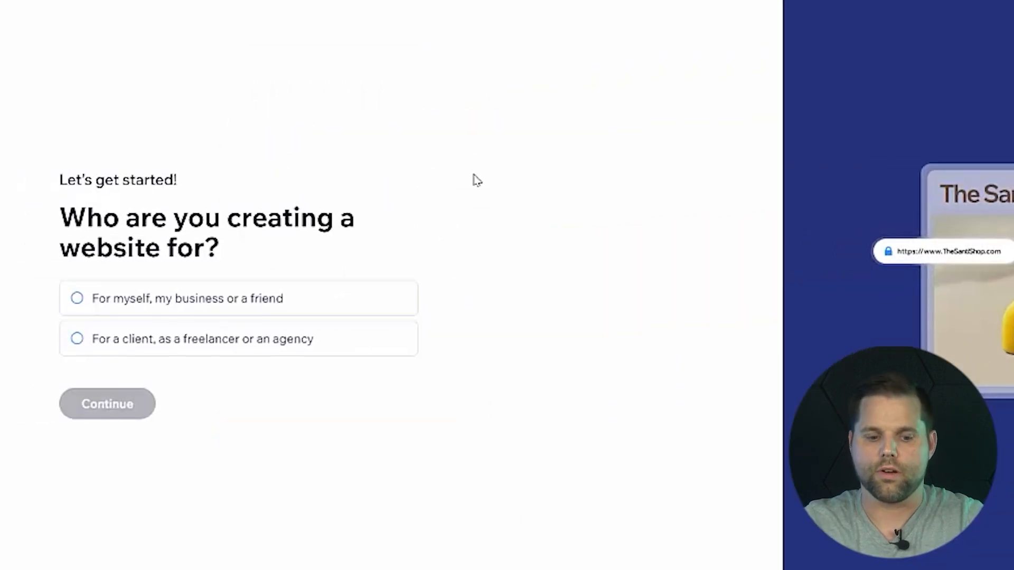
click(245, 300)
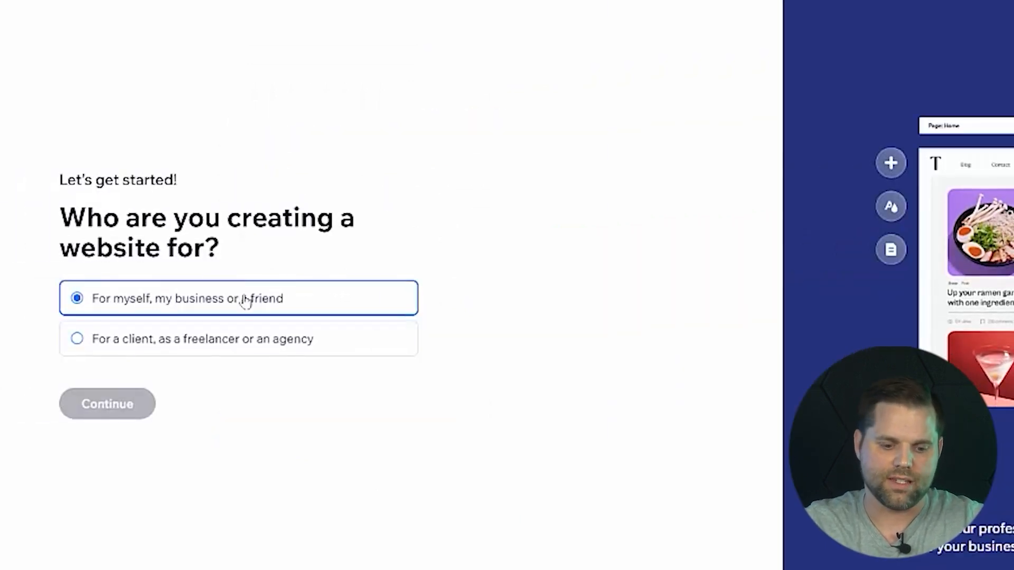
click(130, 404)
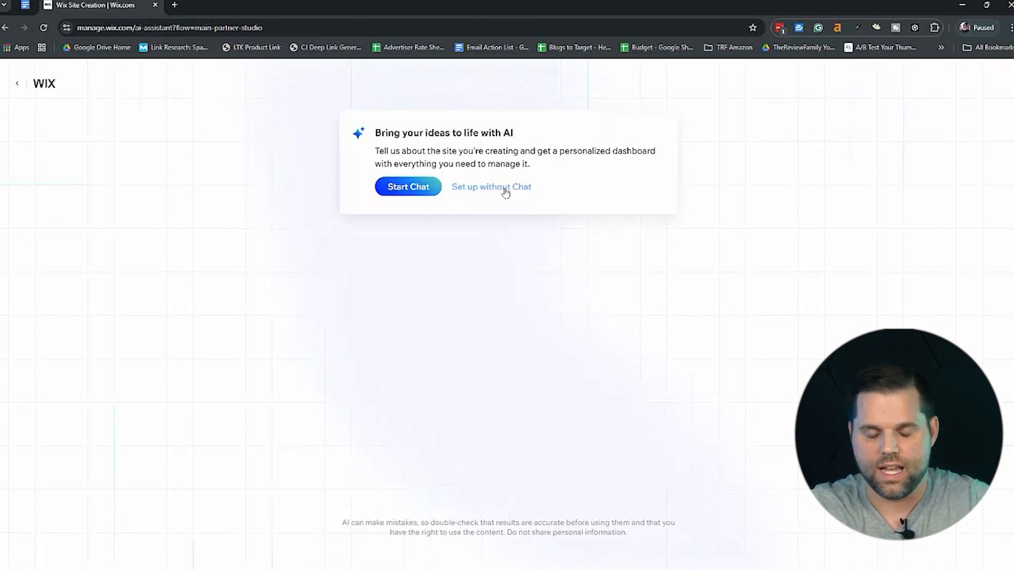
Start the AI setup chat and describe the site with "It is a website for my church.".
click(409, 187)
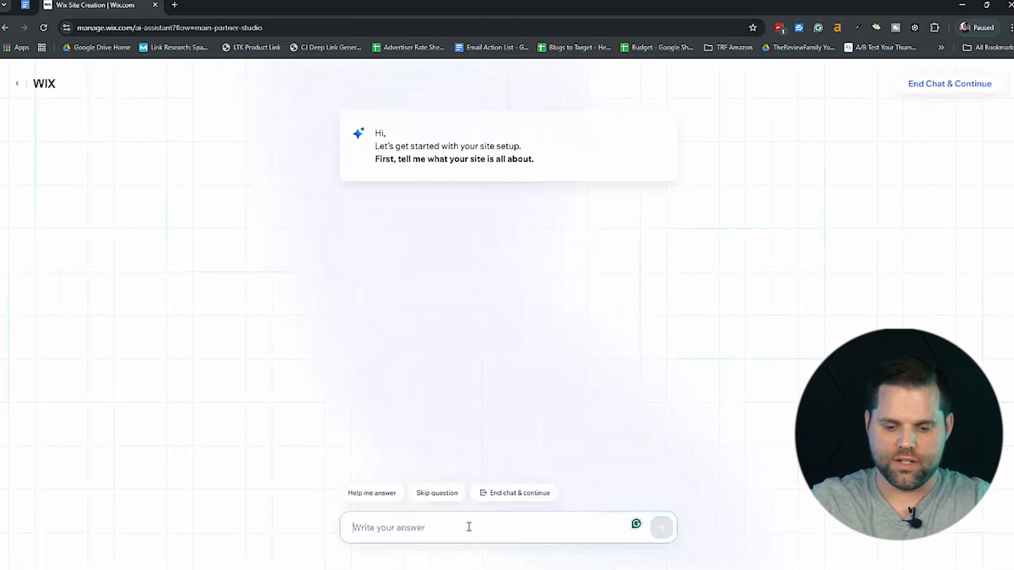
text(It)
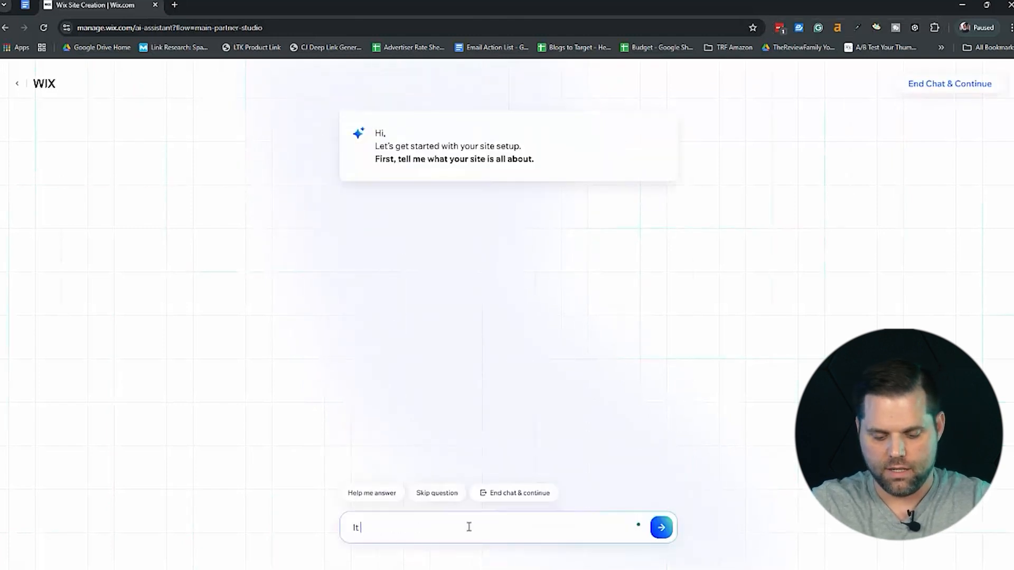
text( is a website for my d)
text(hurch.)
key(Return)
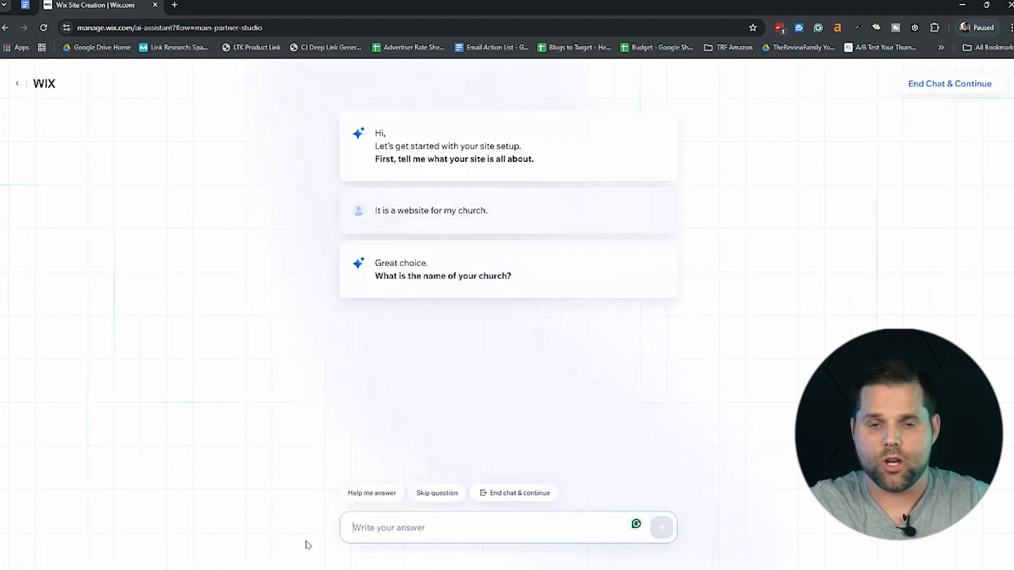
Answer that the church is named New Beginnings and submit the prepared list of offerings, from Worship Services to Mission Trips.
text(New Beginnings)
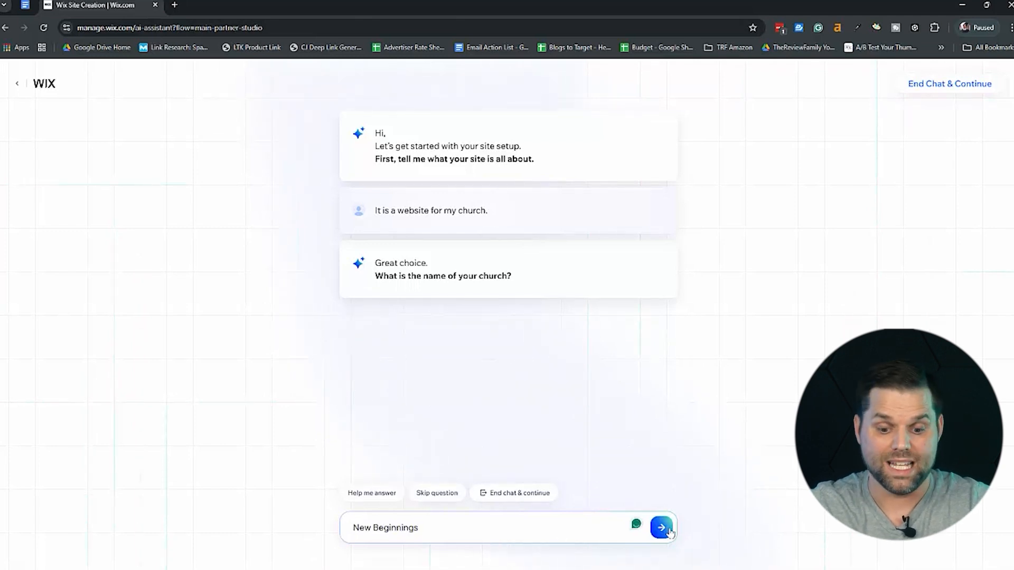
click(666, 529)
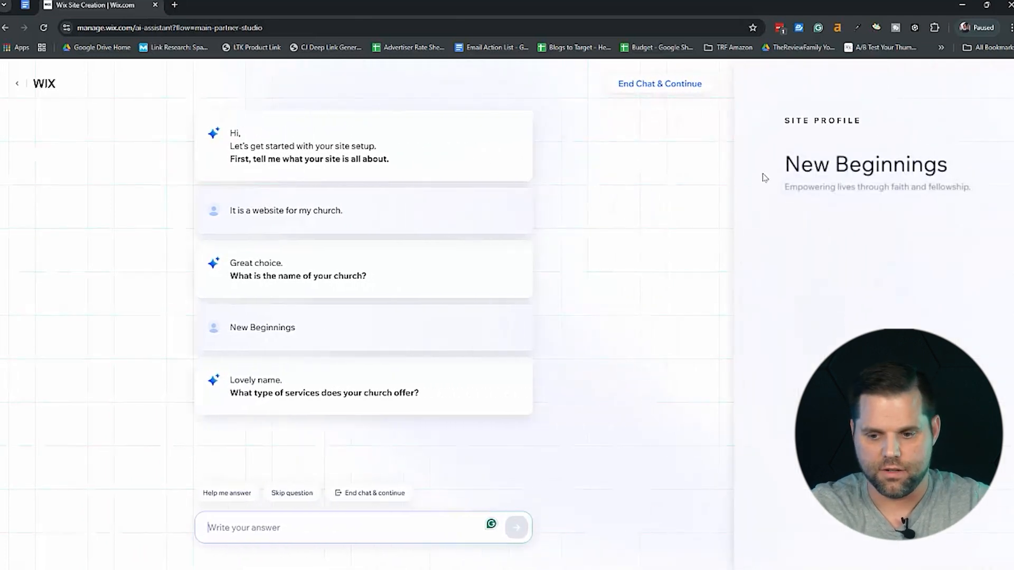
click(319, 521)
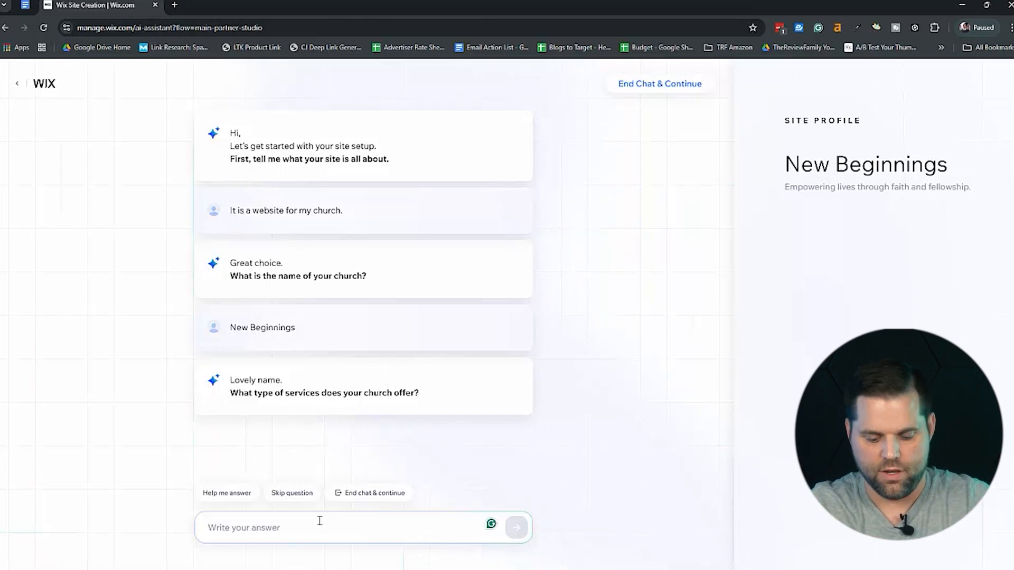
text(Offerings: Worship Services, Youth Programs, Bible Studies, Community Outreach (food drives, shelters, and support for those in need), Events and Social Activities: Fellowship gatherings, potlucks, and holiday celebrations, Mission Trips.)
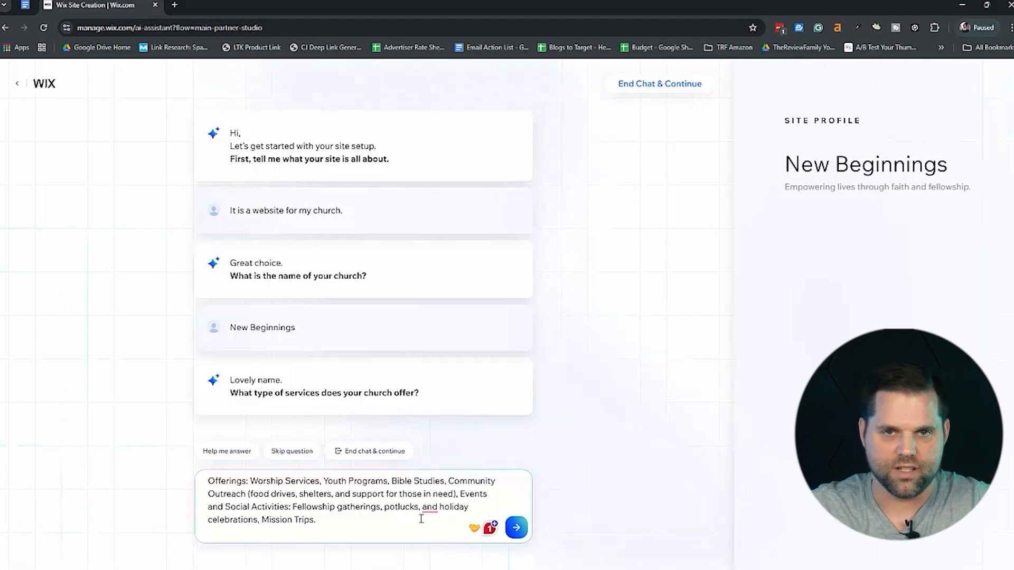
click(515, 529)
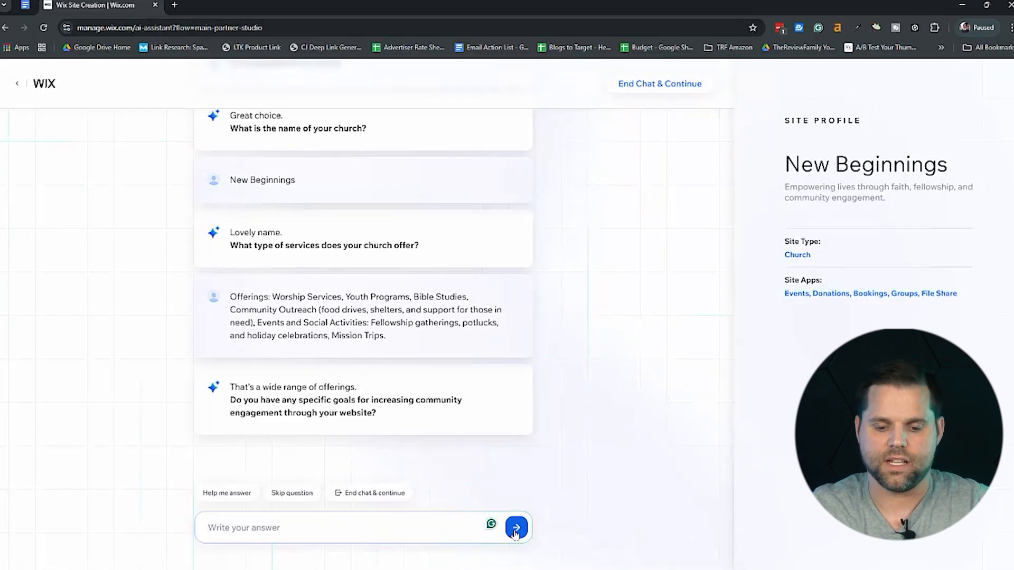
Skip the question about community engagement goals and give Chicago, Illinois as the church's location.
click(292, 493)
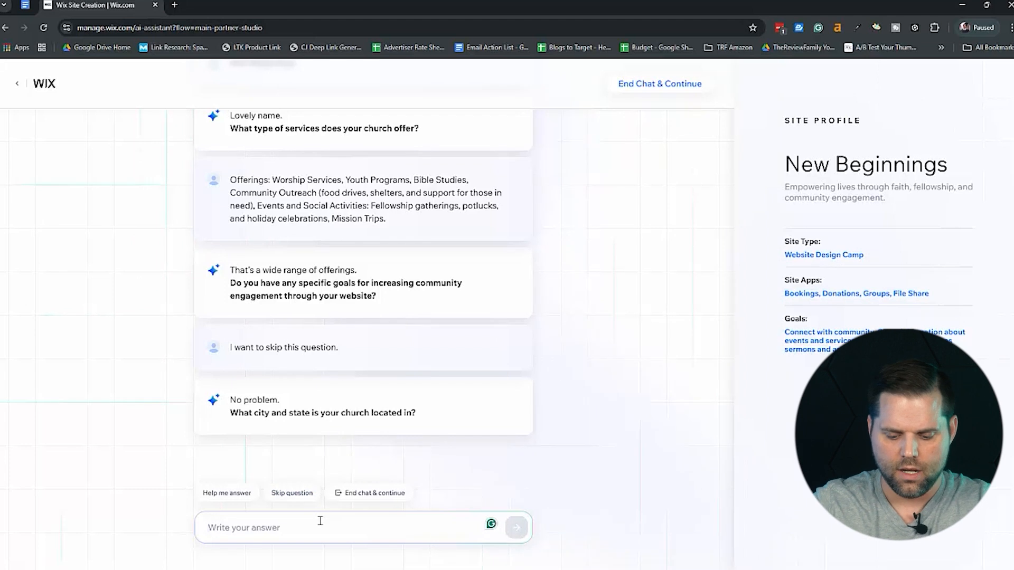
text(Chicago)
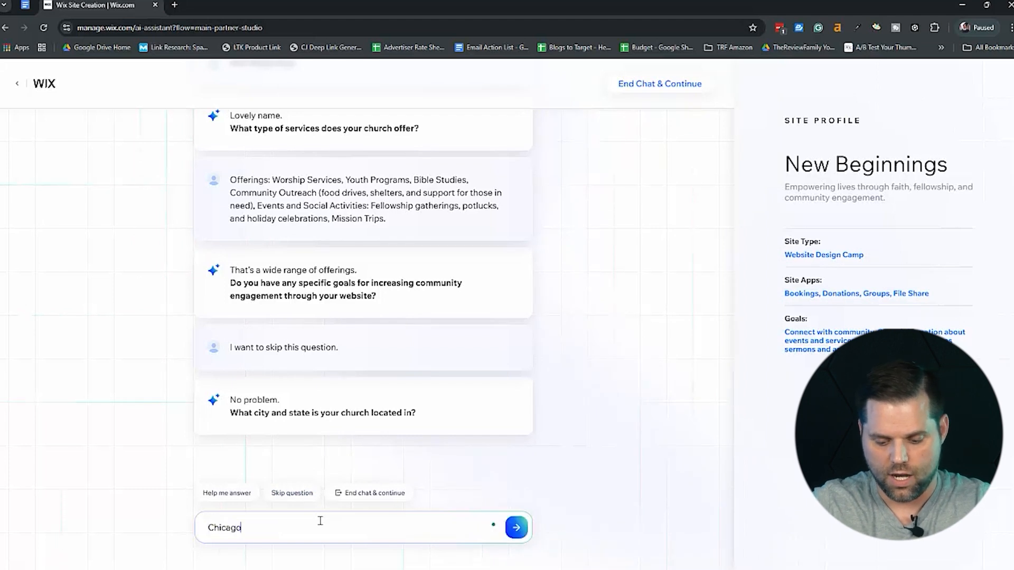
text(, Illinois)
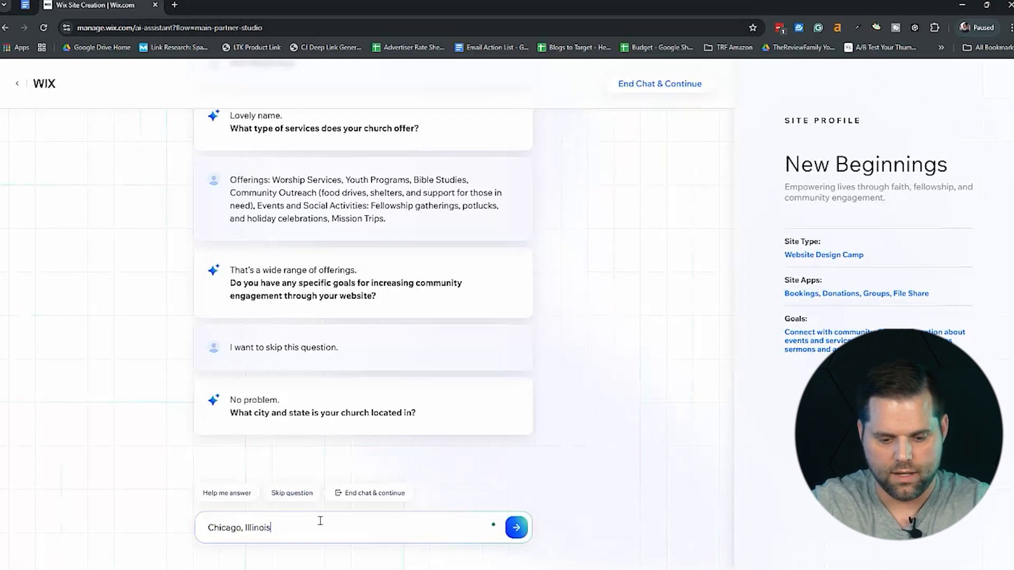
click(517, 528)
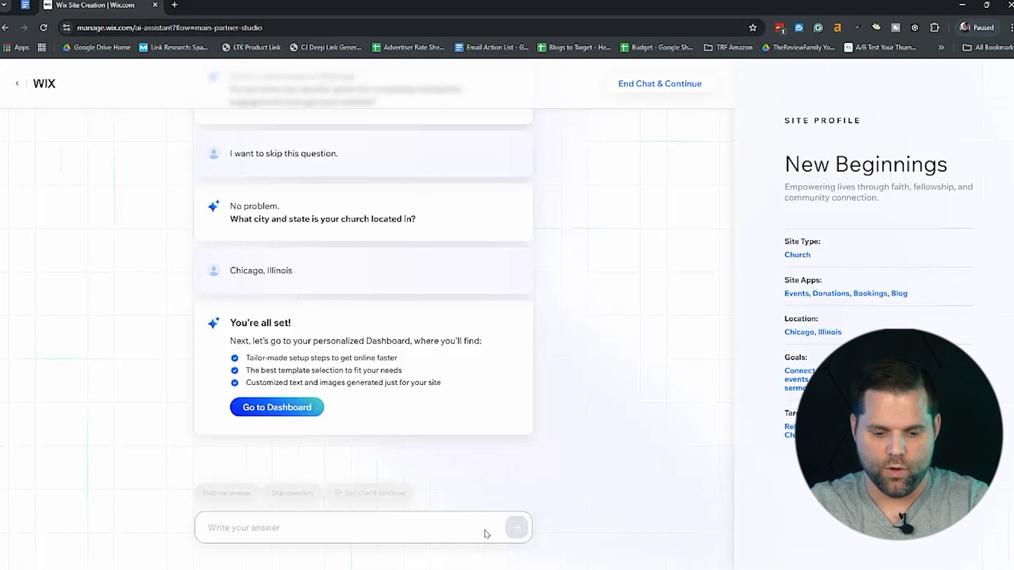
Go to the new site's dashboard and start designing the website by picking a template to customize.
click(303, 410)
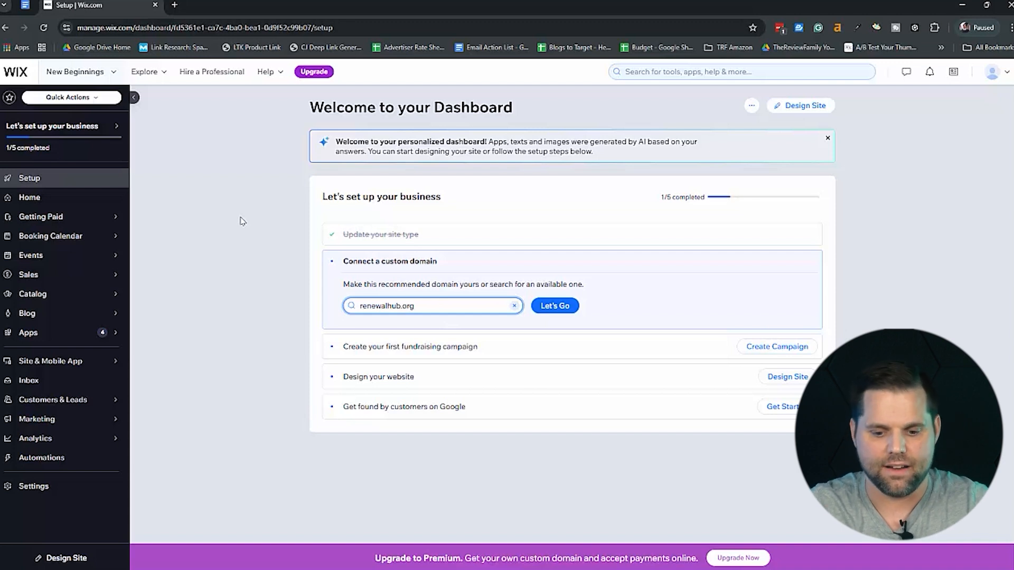
mouse_move(38, 215)
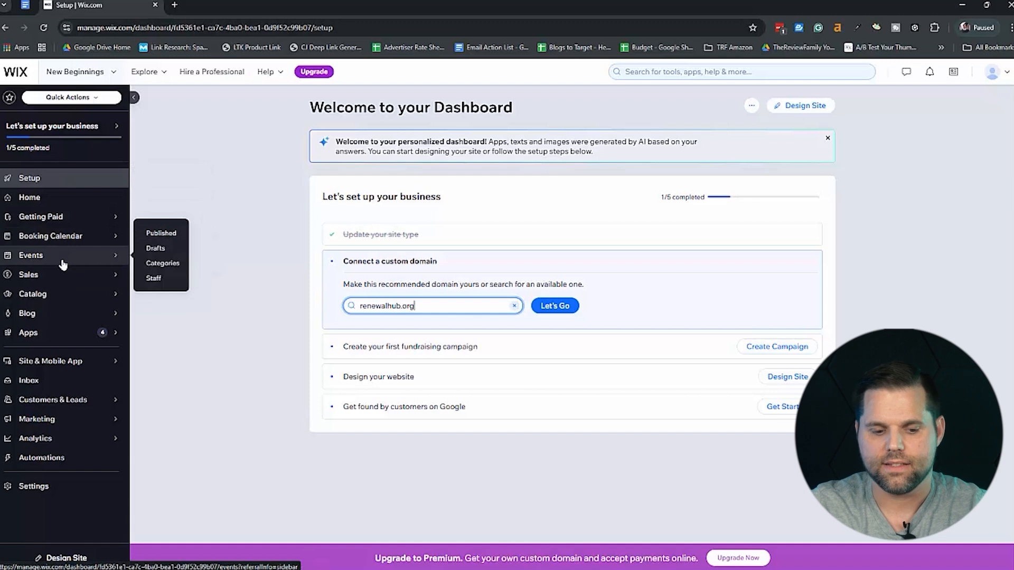
mouse_move(62, 280)
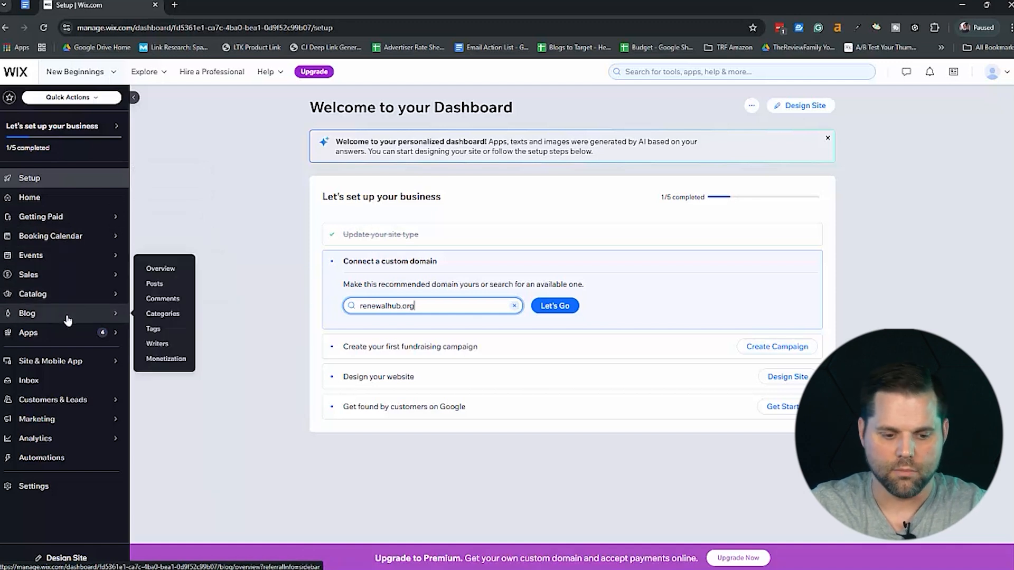
mouse_move(66, 337)
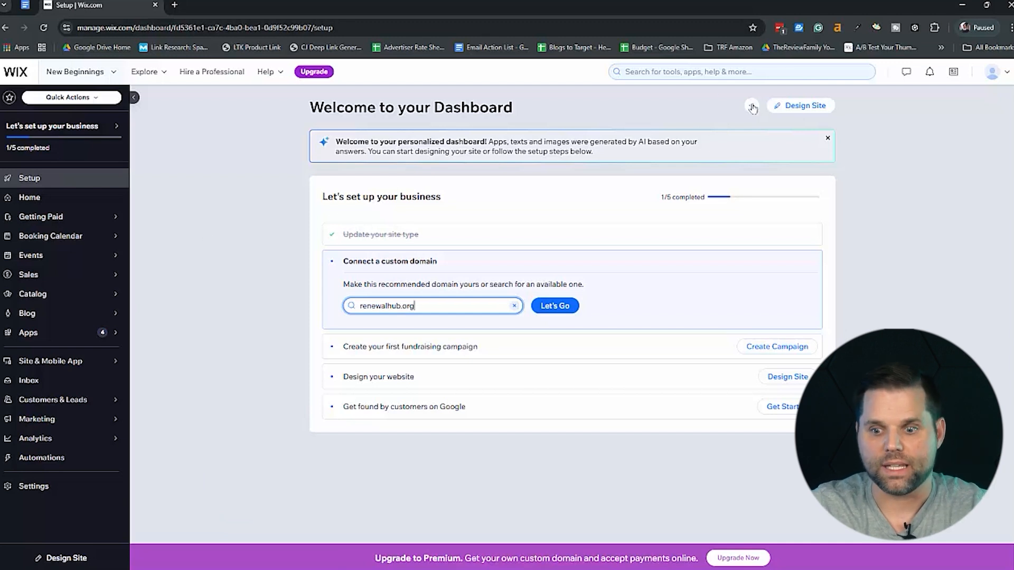
click(802, 105)
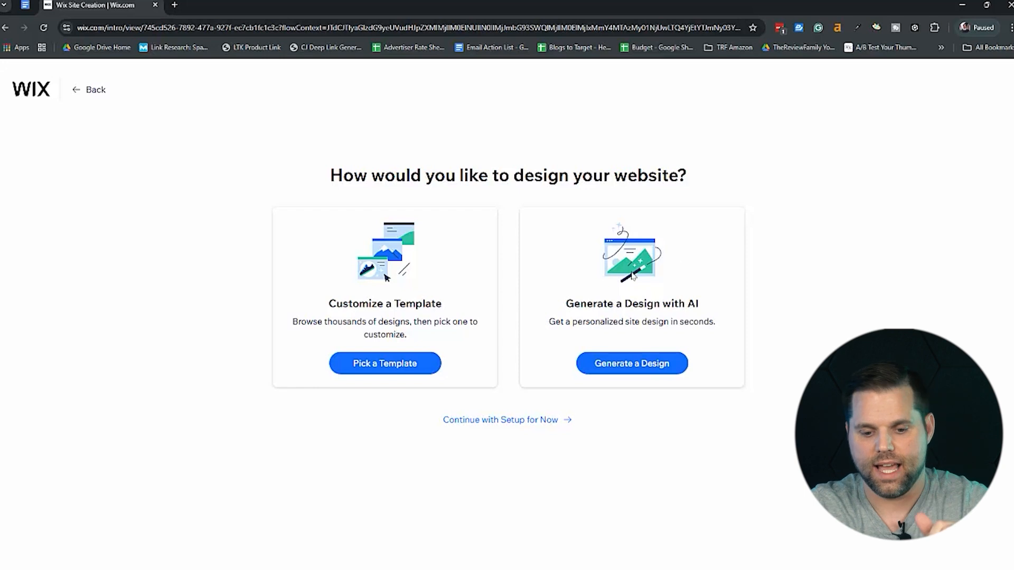
click(408, 364)
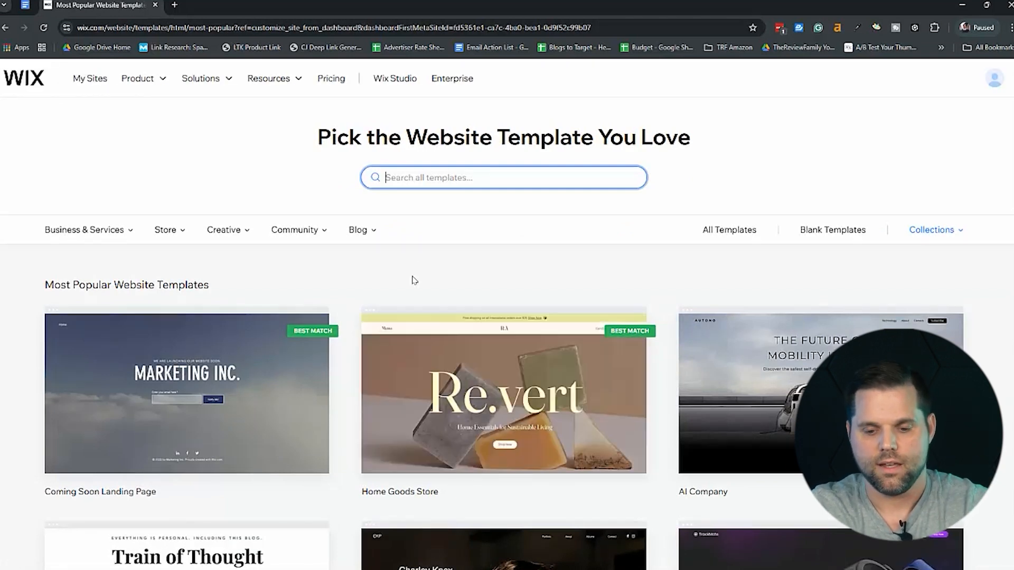
Search the website templates for "Church" and browse the resulting designs.
text(Church)
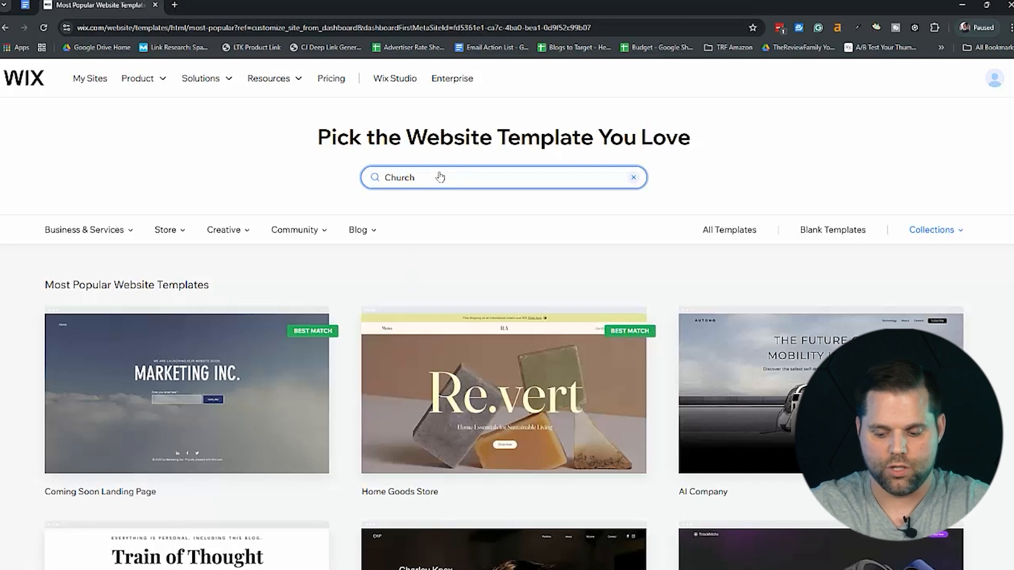
key(Return)
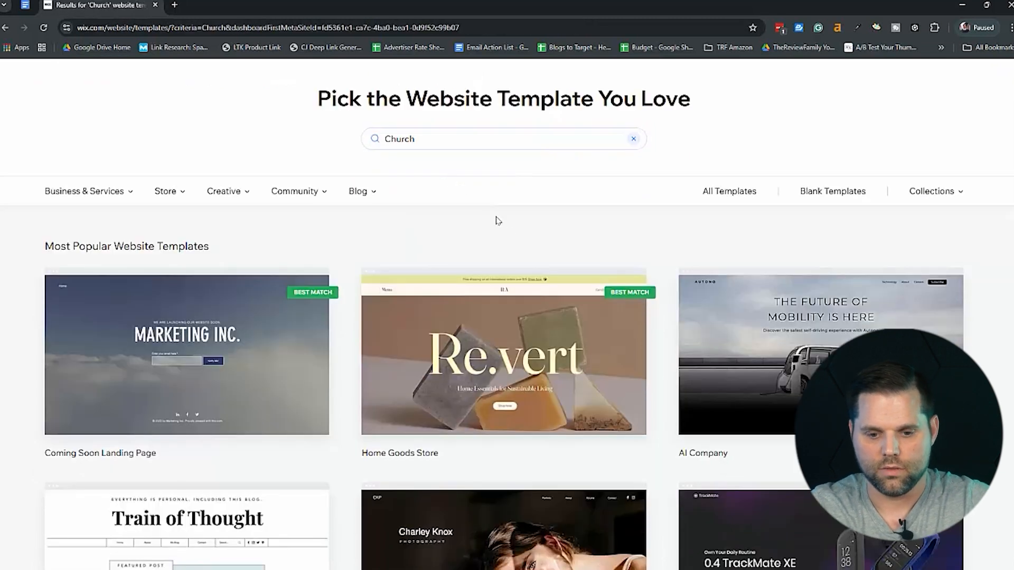
scroll(686, 235, down, 3)
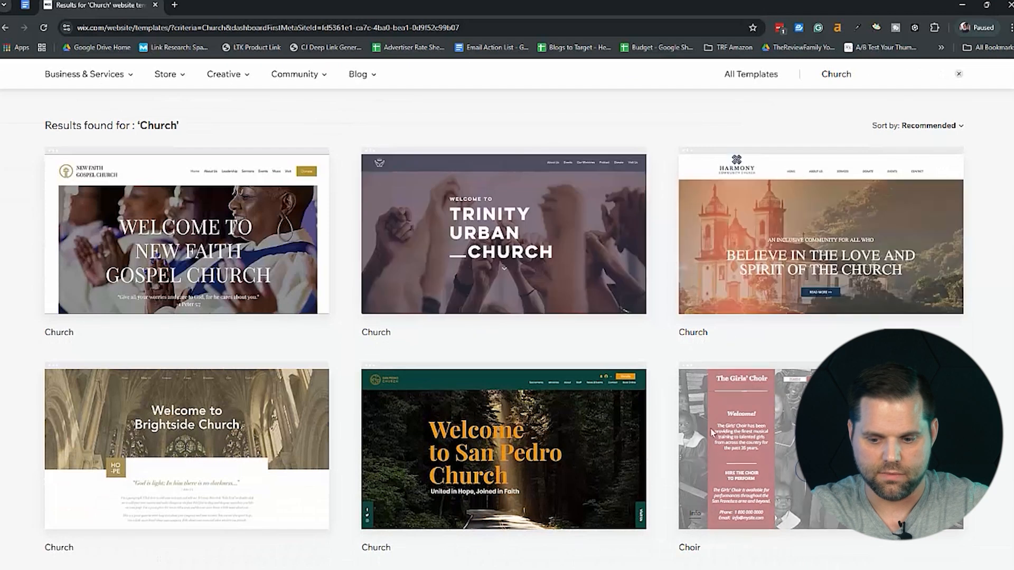
drag(550, 430, 292, 426)
click(442, 331)
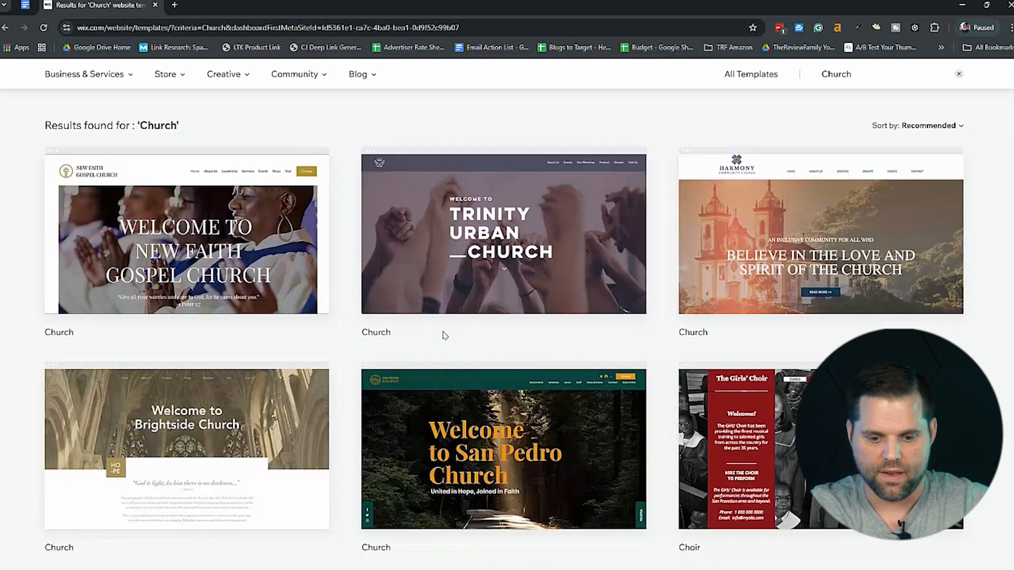
scroll(443, 332, down, 5)
scroll(442, 336, down, 1)
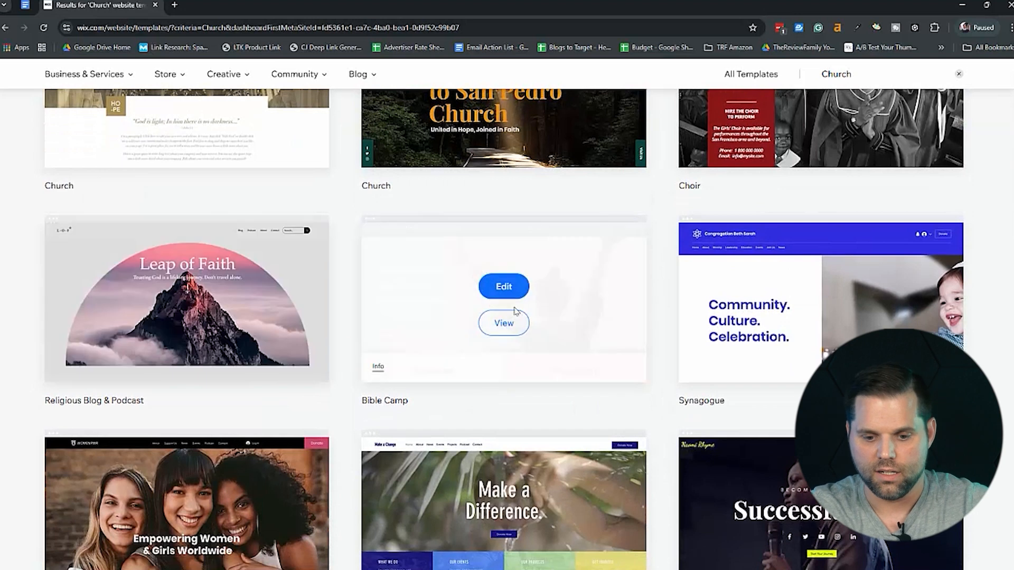
scroll(637, 303, up, 9)
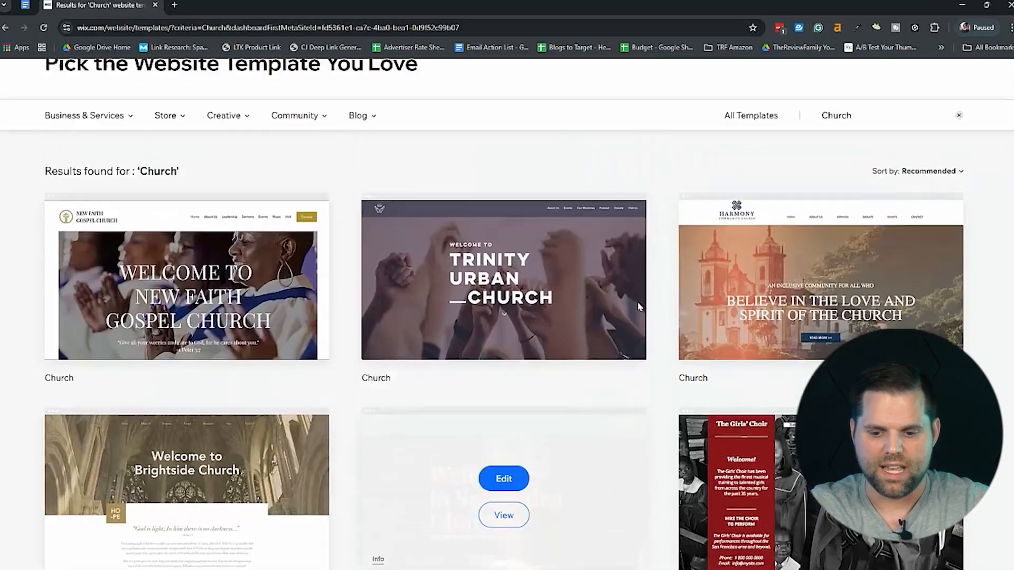
scroll(985, 259, down, 2)
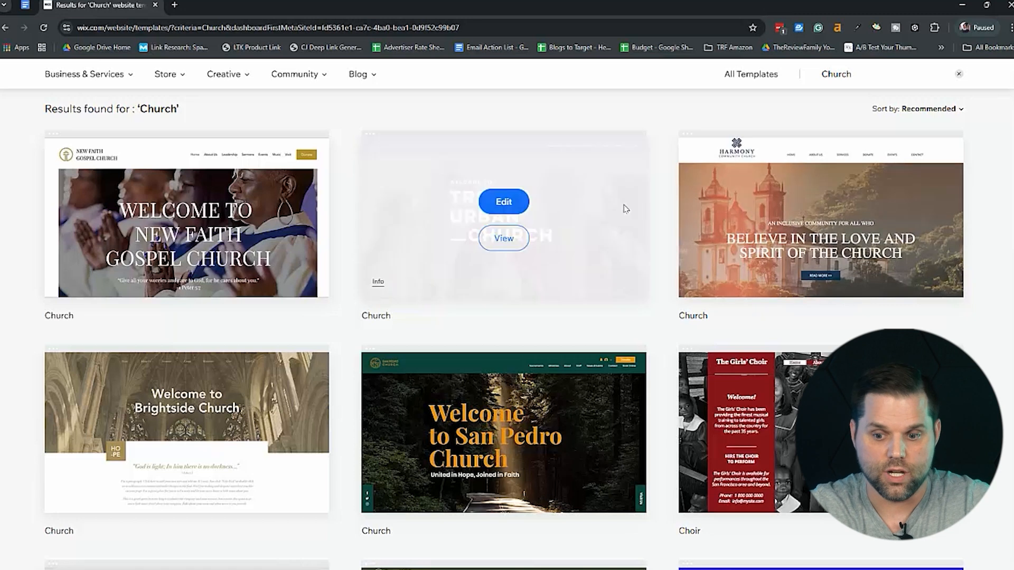
mouse_move(267, 192)
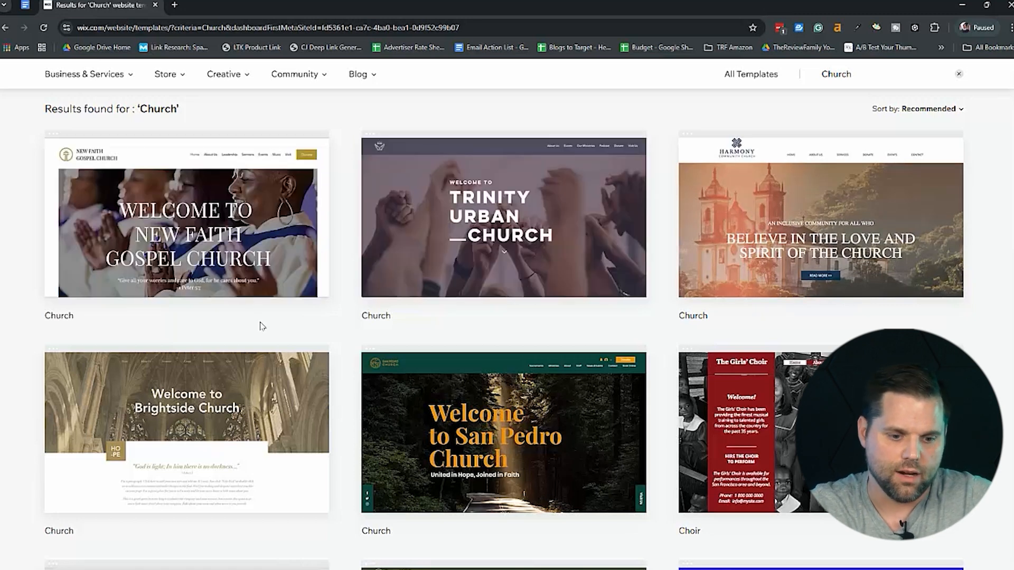
Preview the New Faith Gospel Church template in a new tab and examine its homepage sections down to the footer.
right_click(173, 239)
click(231, 254)
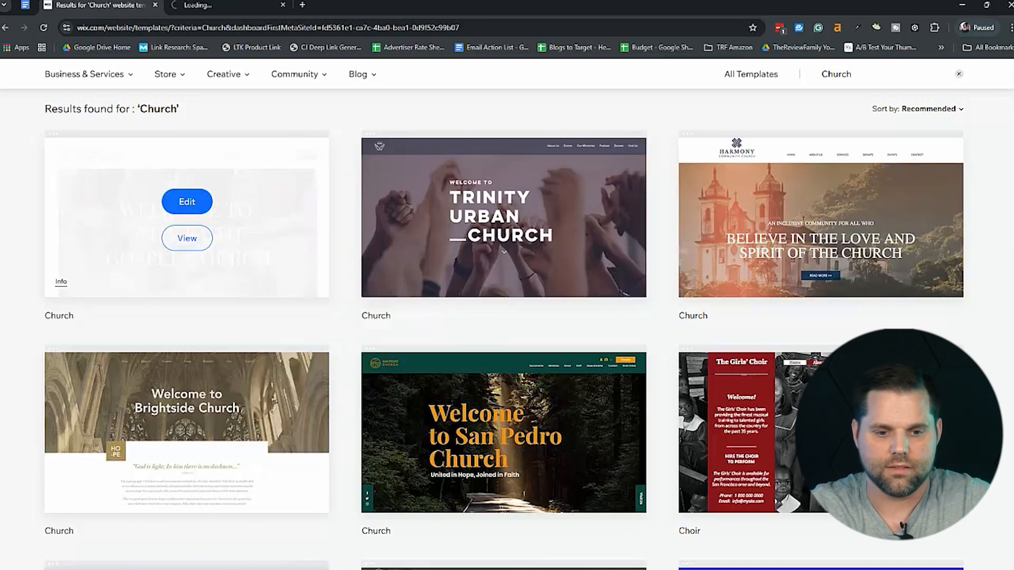
click(212, 2)
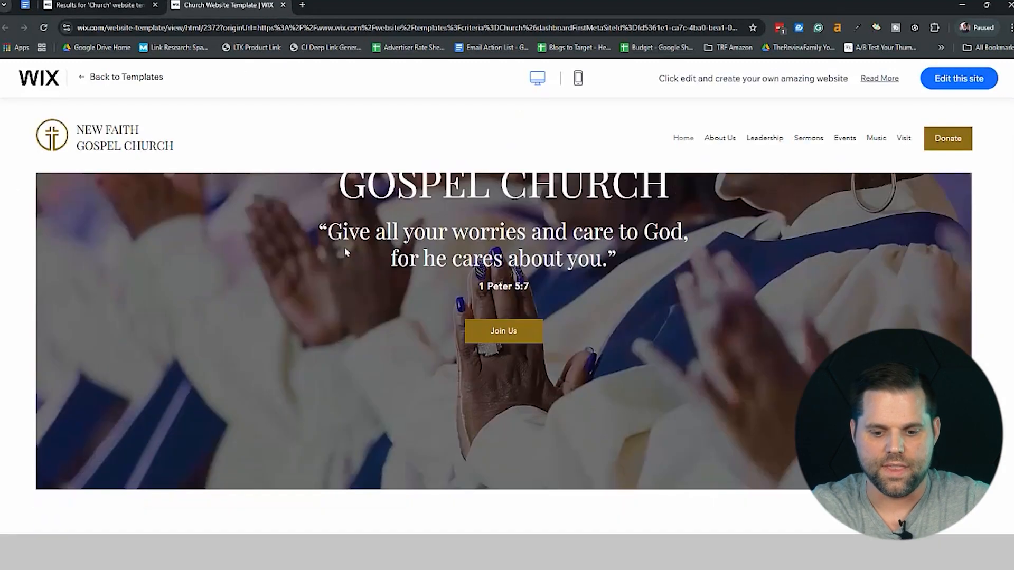
scroll(346, 253, down, 5)
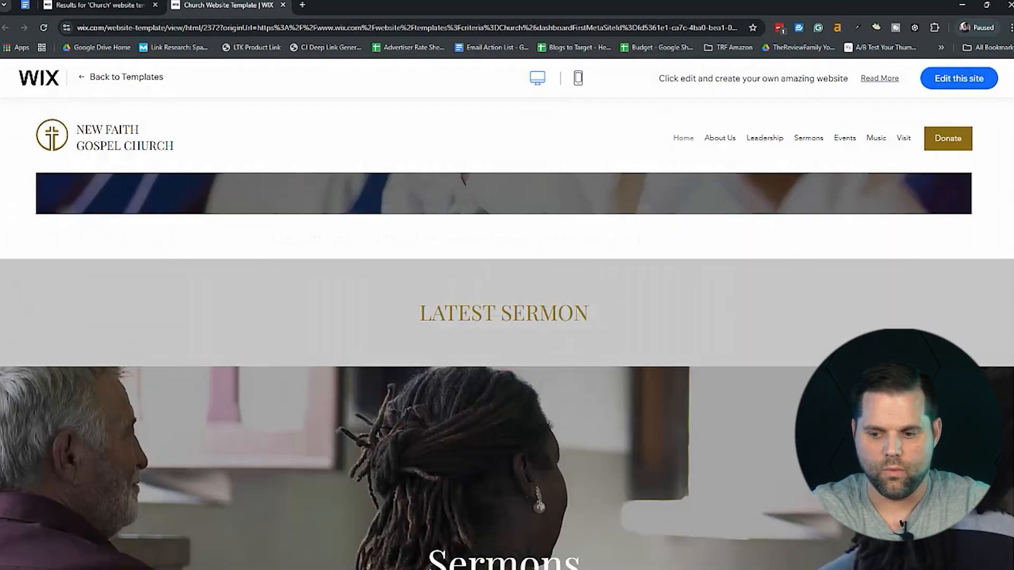
scroll(1010, 424, down, 15)
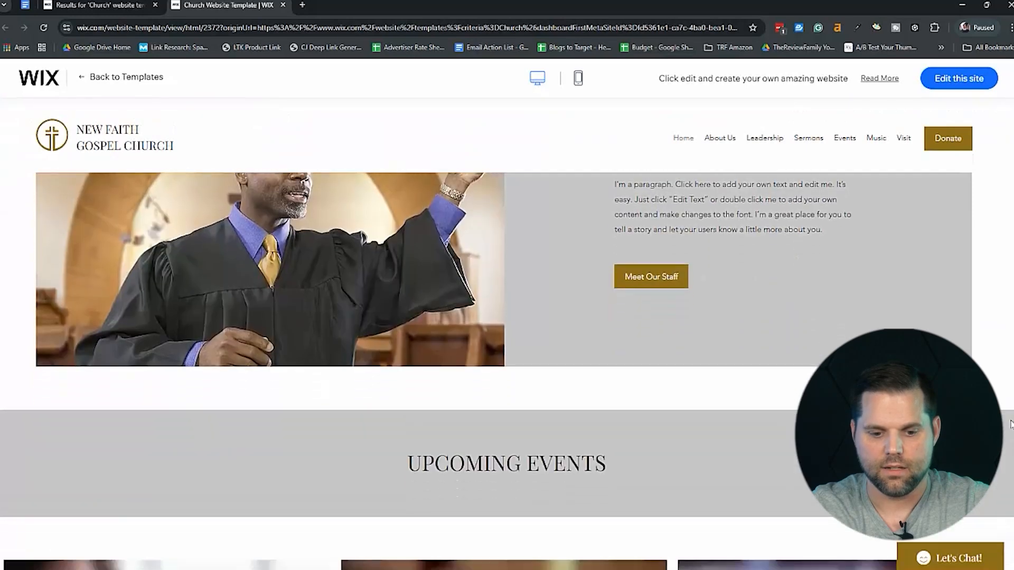
scroll(1010, 424, up, 4)
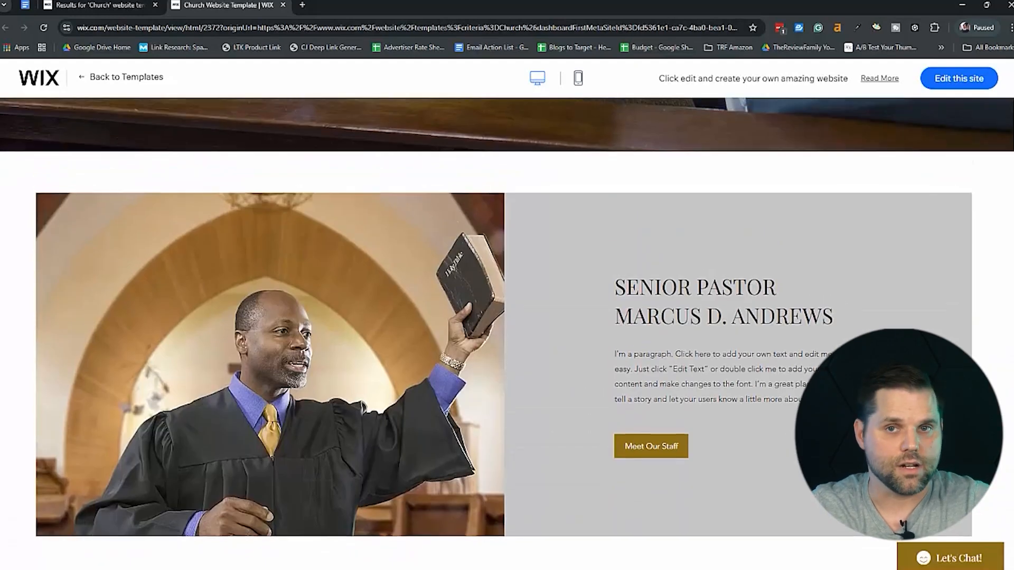
scroll(1006, 474, down, 9)
scroll(1009, 481, down, 5)
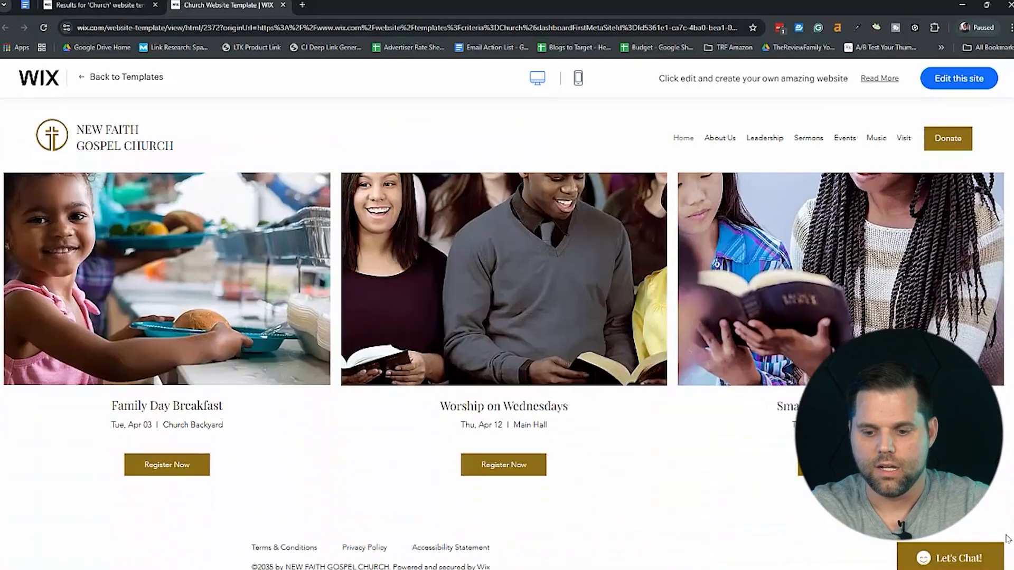
Look over the template homepage once more, close its preview, and open the New Faith Gospel Church template for editing.
scroll(1001, 383, up, 12)
scroll(1001, 228, up, 4)
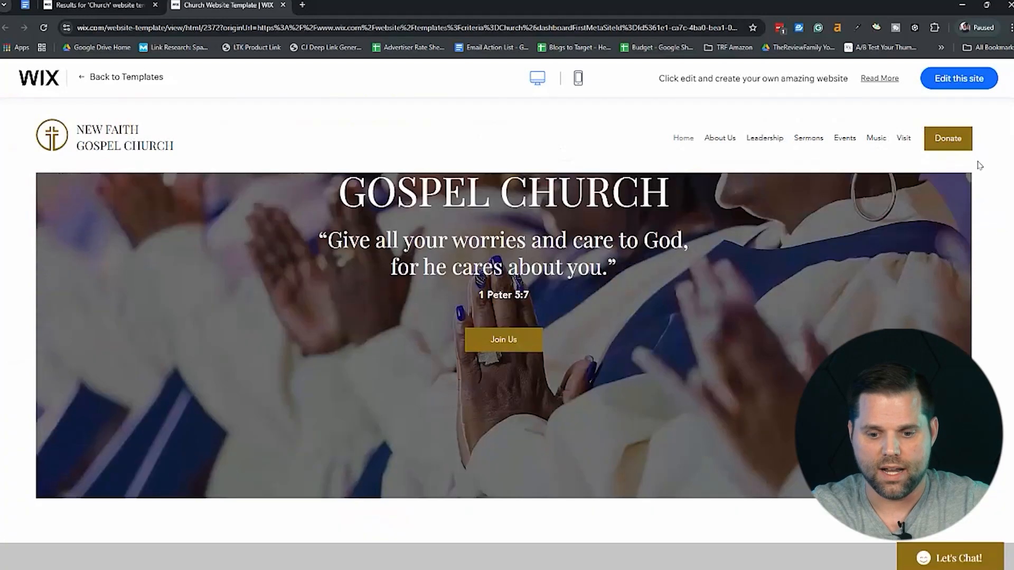
scroll(1001, 228, down, 8)
scroll(951, 544, down, 2)
scroll(951, 544, up, 8)
scroll(950, 544, down, 9)
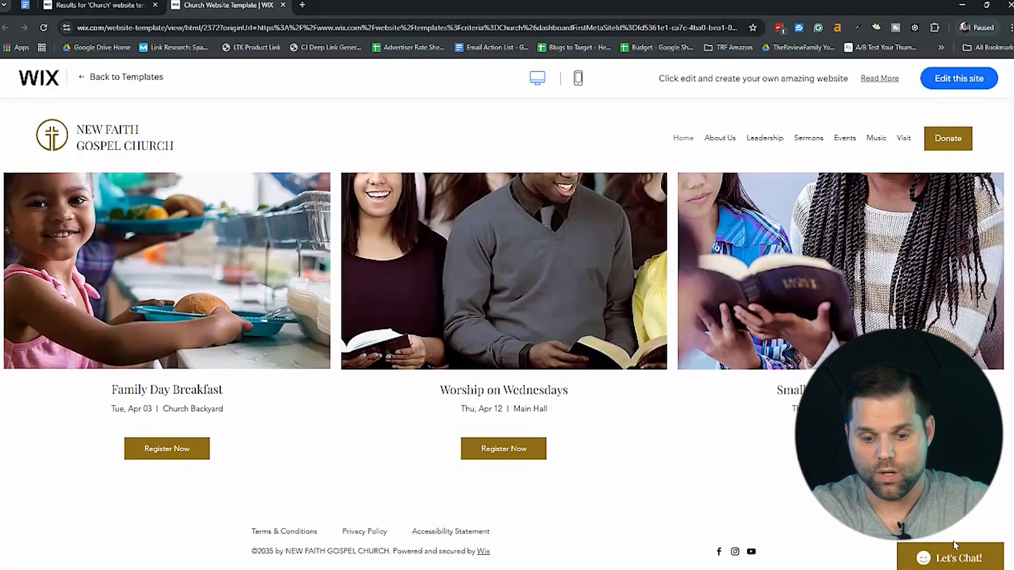
scroll(955, 545, up, 10)
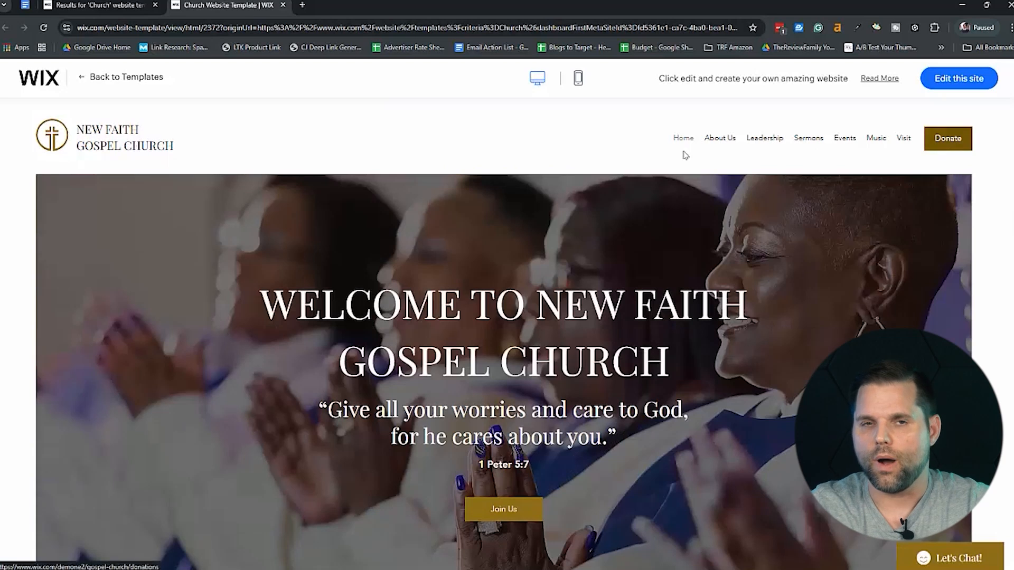
click(285, 7)
click(207, 203)
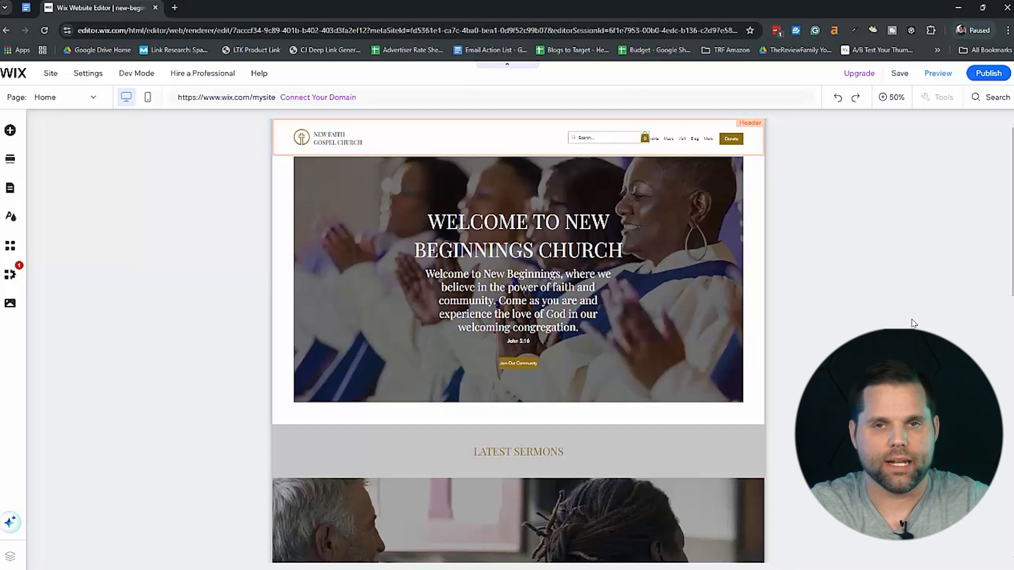
Preview the customized New Beginnings homepage, check its sections, and return to the editor.
scroll(914, 323, down, 2)
scroll(913, 323, up, 2)
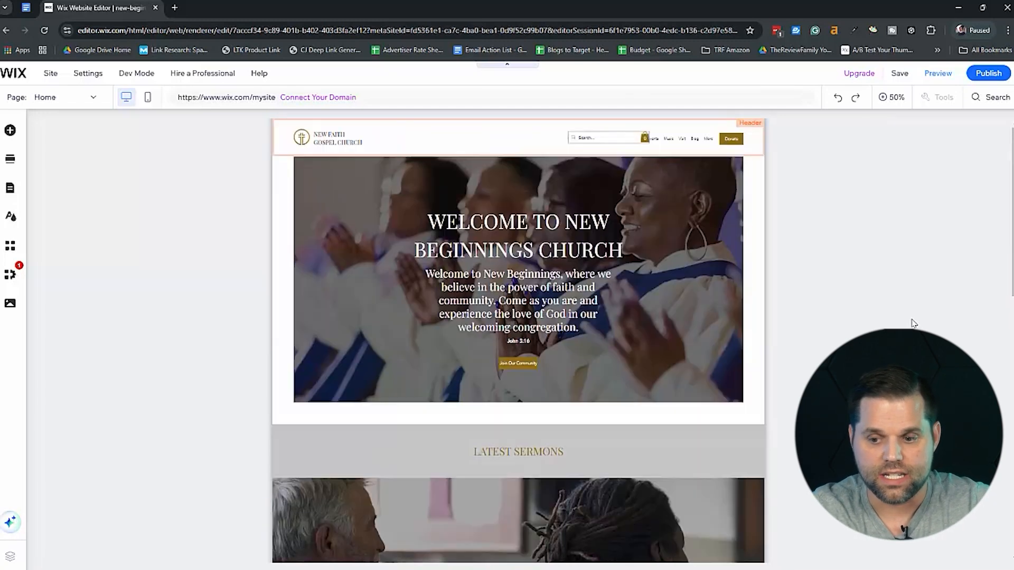
click(949, 79)
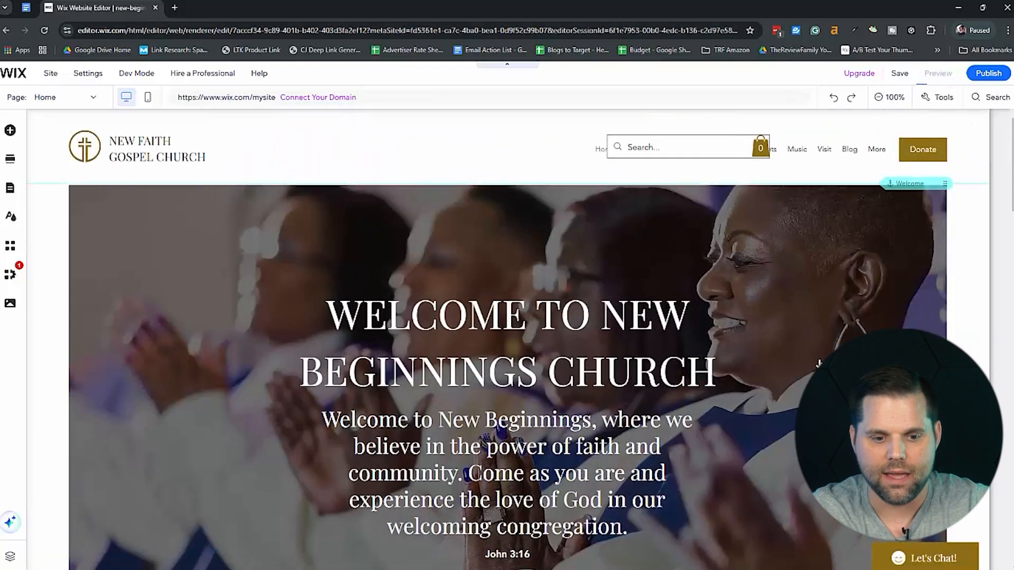
scroll(818, 364, down, 10)
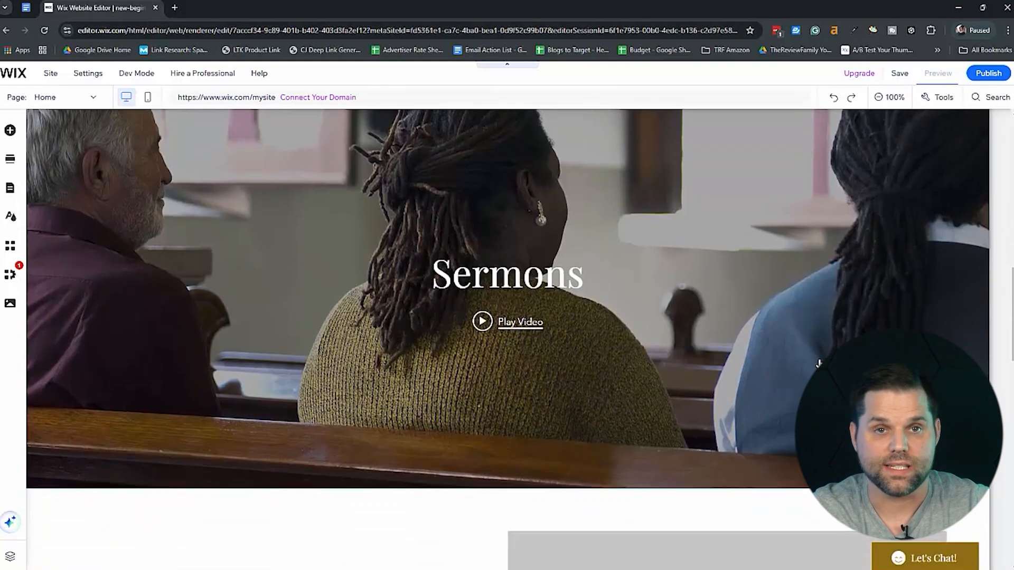
scroll(817, 363, up, 7)
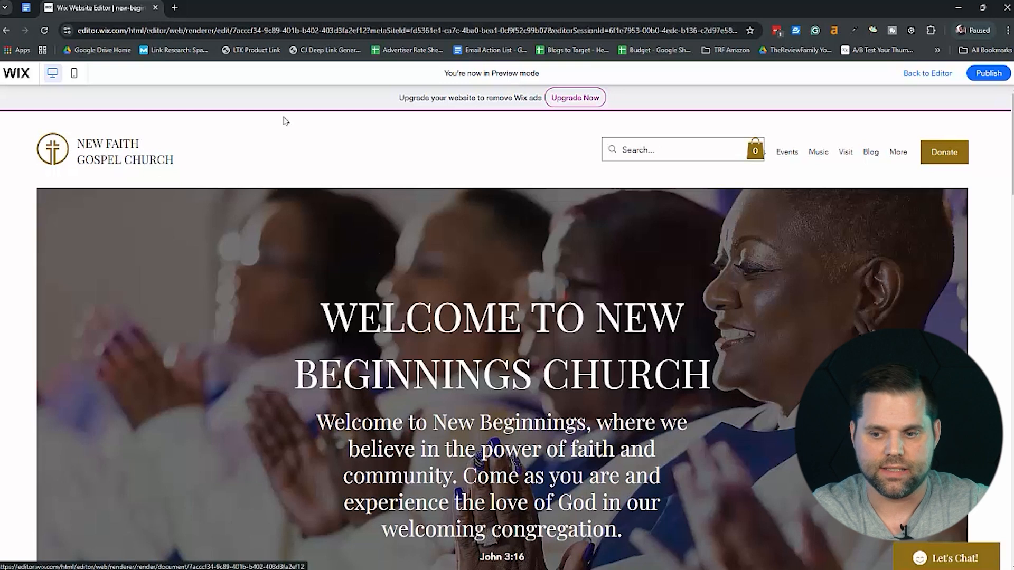
click(919, 75)
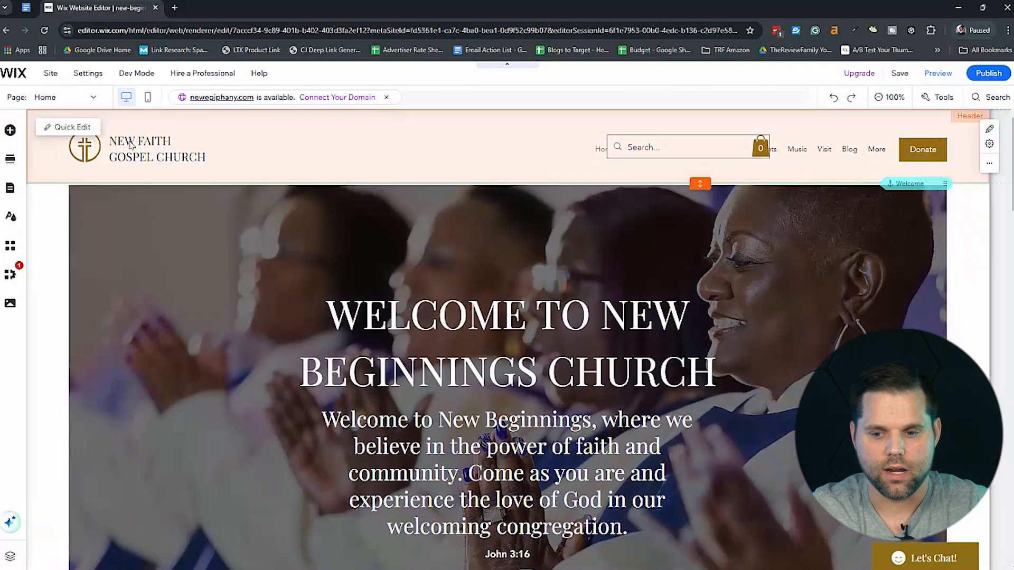
Replace the church name in the site header with "NEW BEGINNING CHURCH".
click(70, 127)
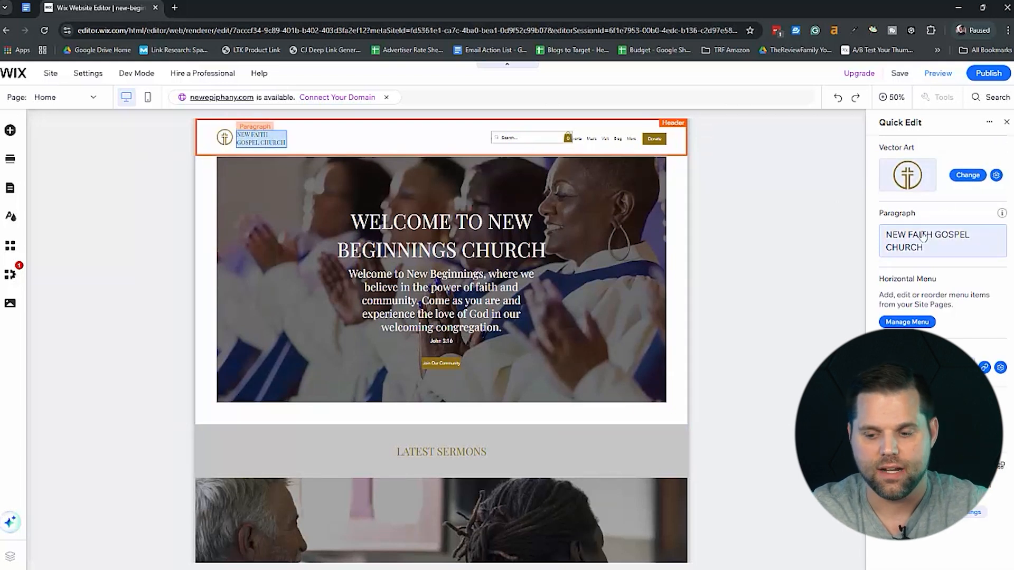
click(934, 249)
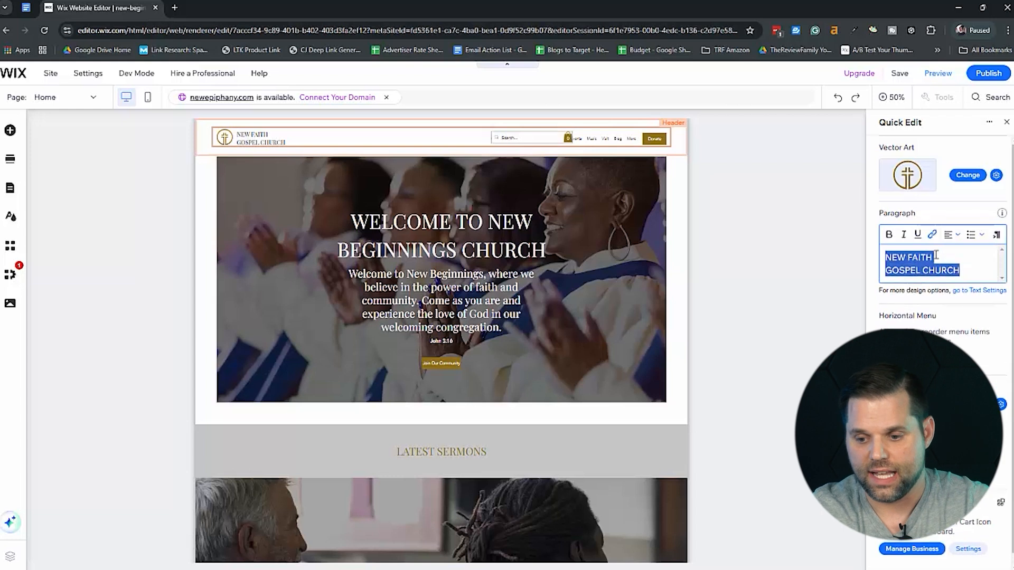
drag(961, 274, 912, 259)
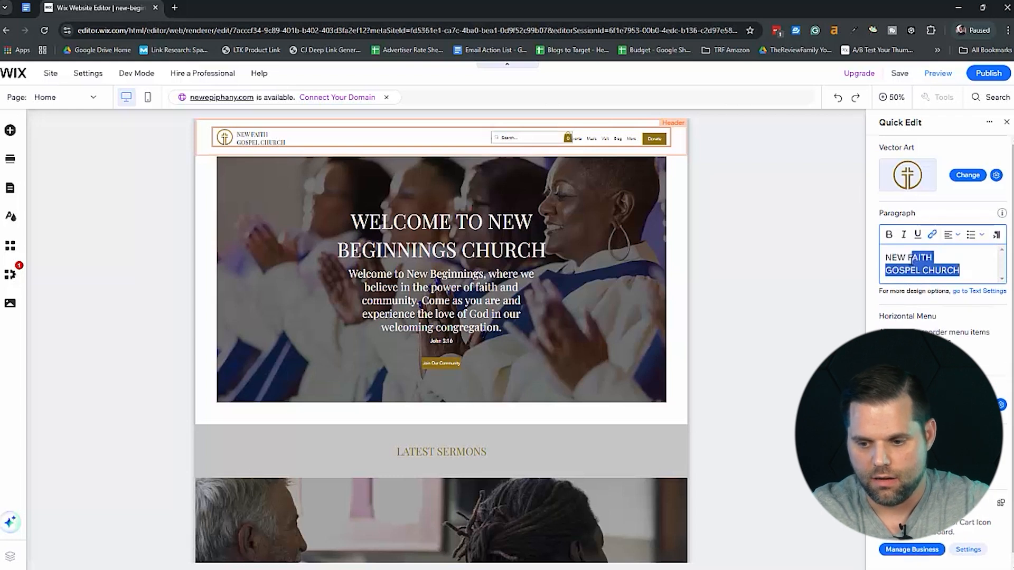
text(BEGI)
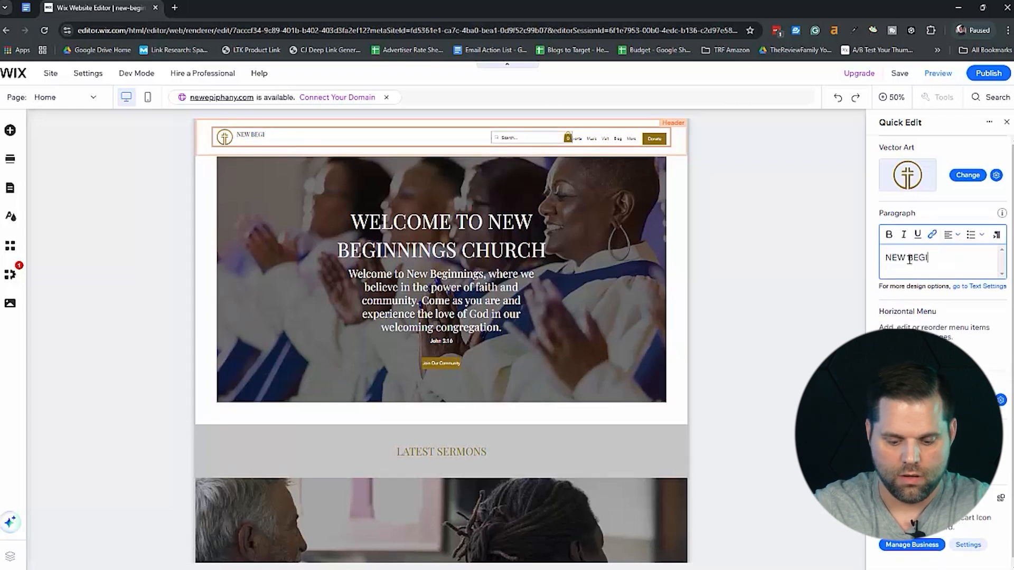
text(NNINGS CHURCH)
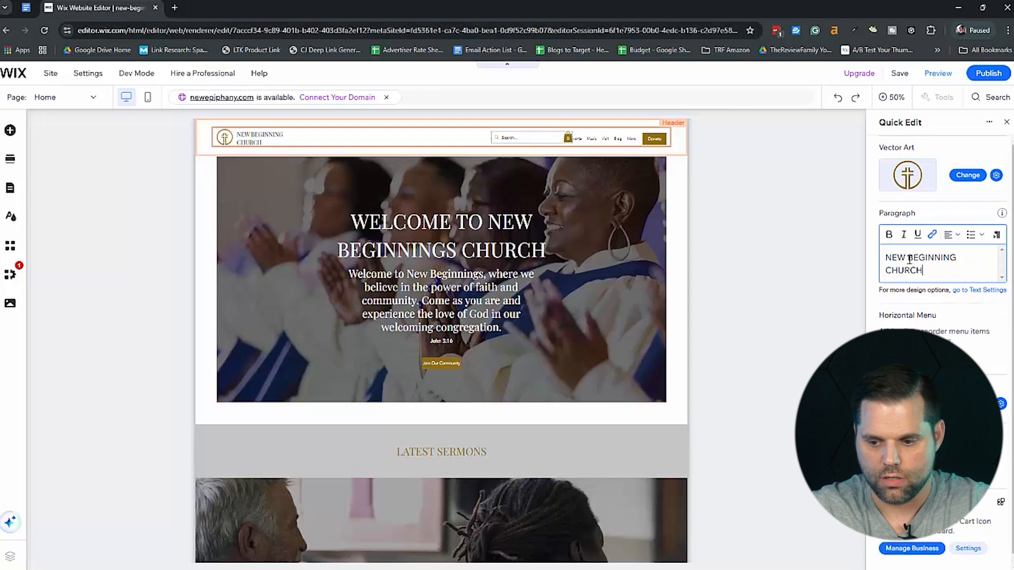
Inspect the link options and available target pages of the welcome section's Join Our Community button, leaving the link as is.
click(434, 408)
scroll(842, 327, down, 3)
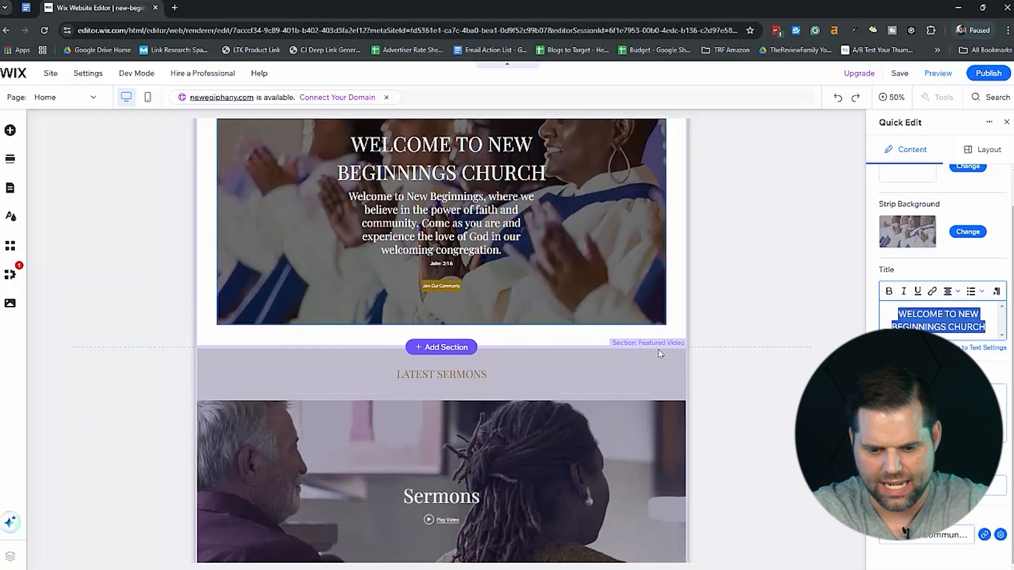
click(434, 288)
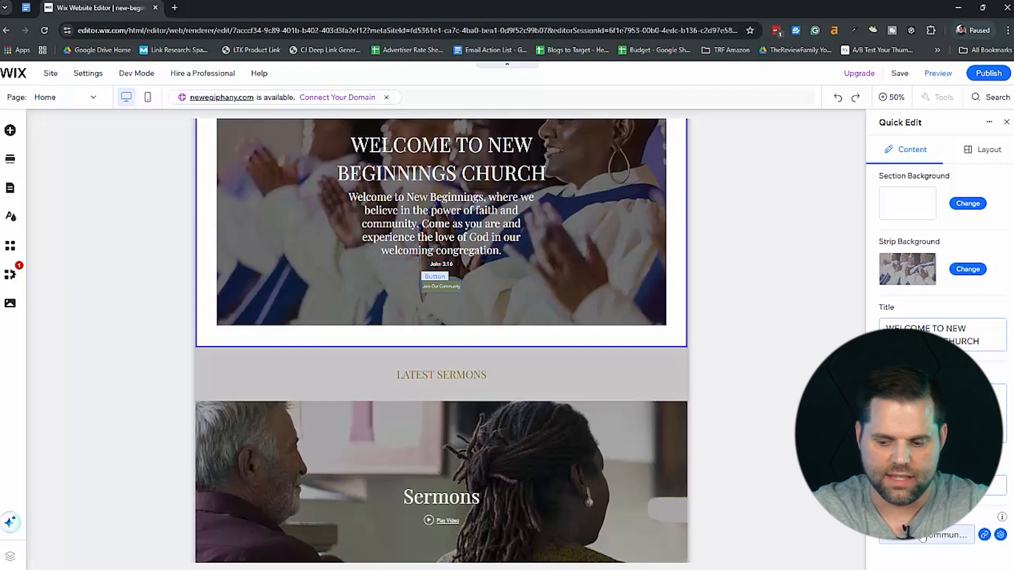
click(985, 536)
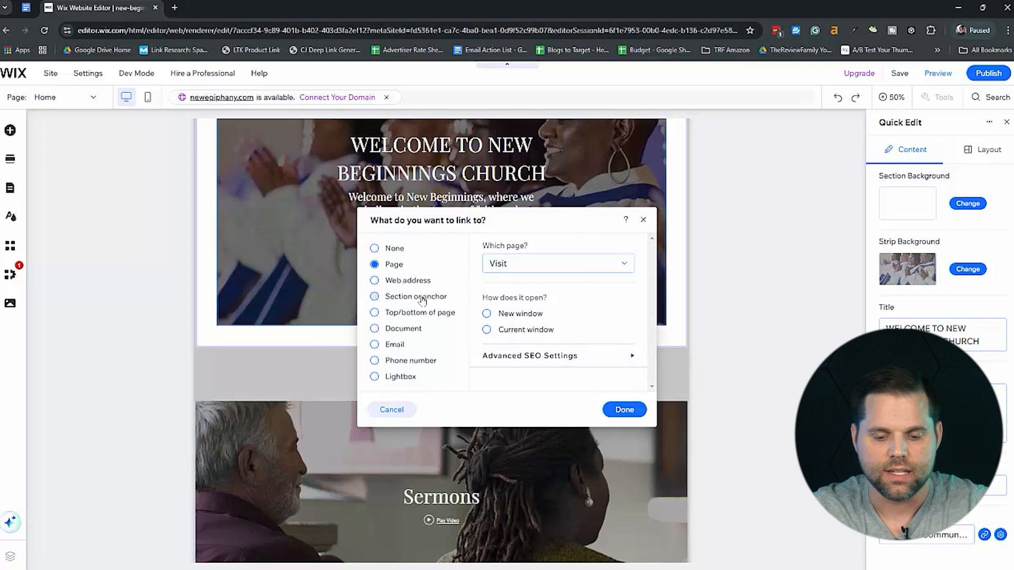
click(553, 269)
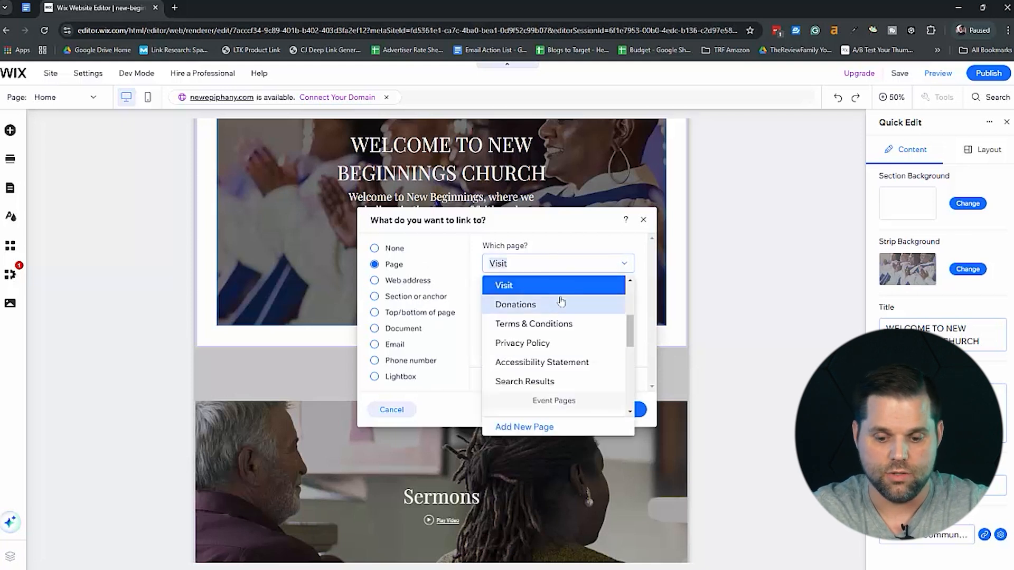
click(644, 221)
click(644, 221)
scroll(742, 330, up, 2)
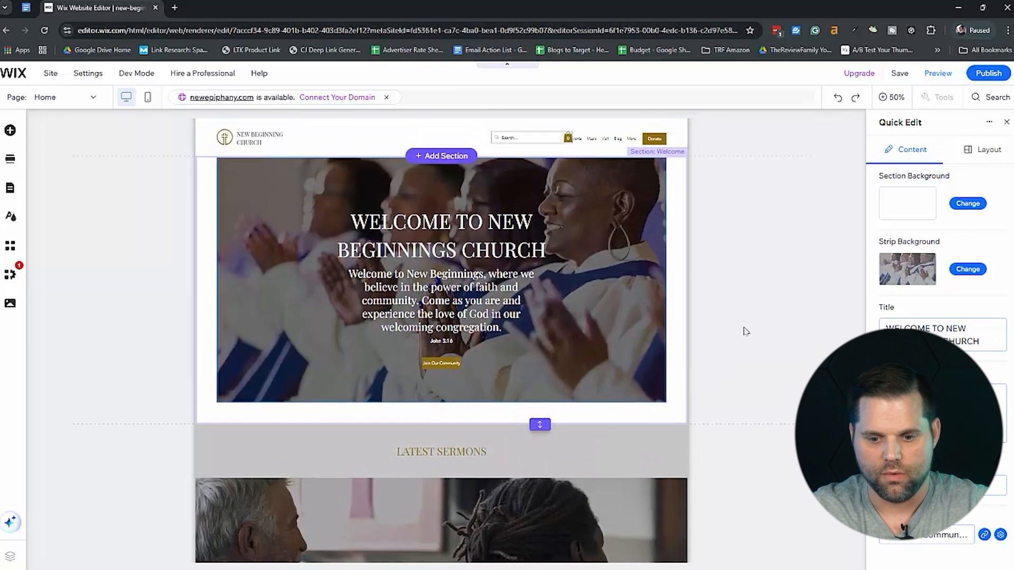
View the editable content of the Latest Sermons section and look over the neighbouring homepage sections.
scroll(744, 330, down, 8)
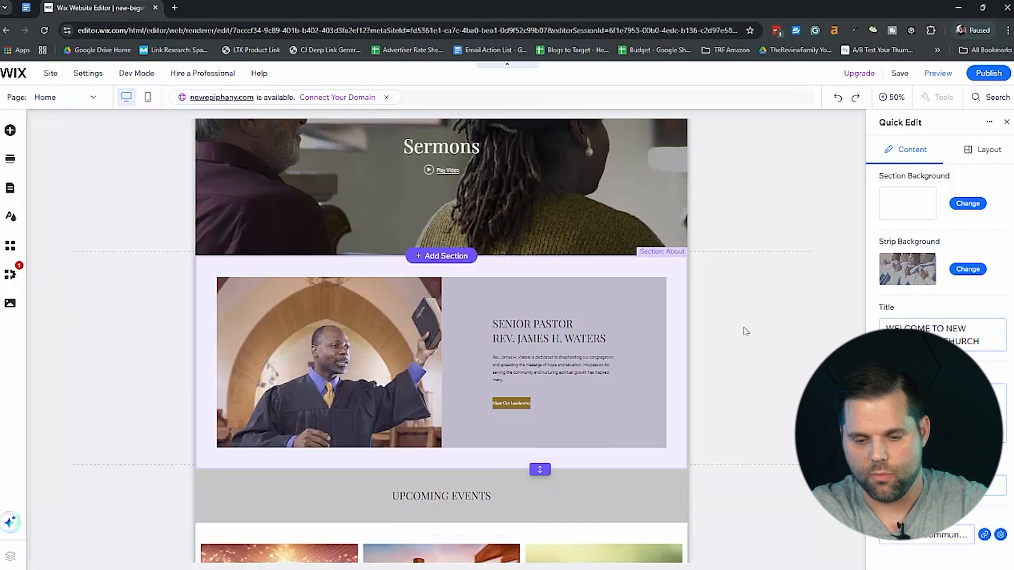
click(540, 190)
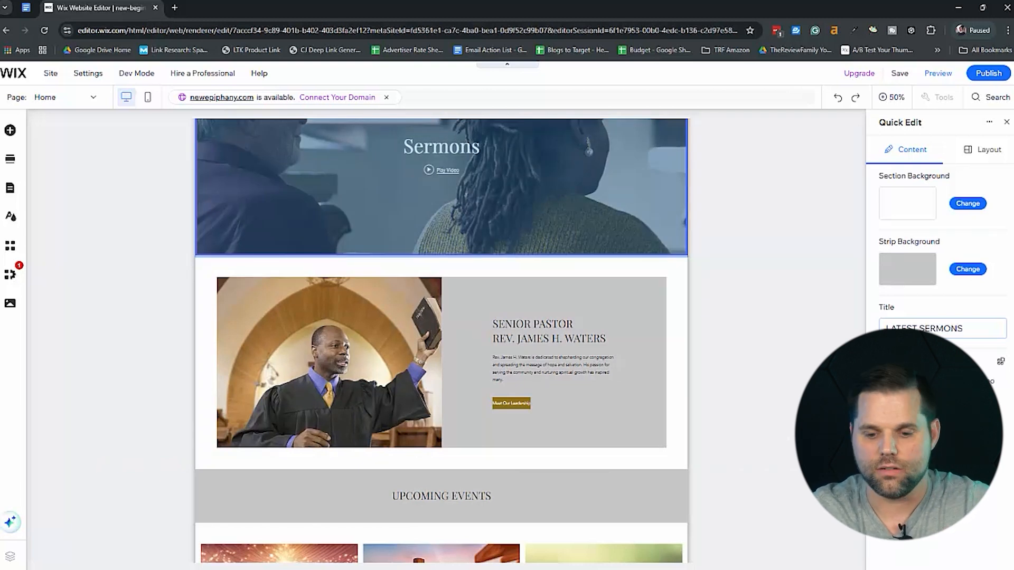
scroll(570, 380, down, 2)
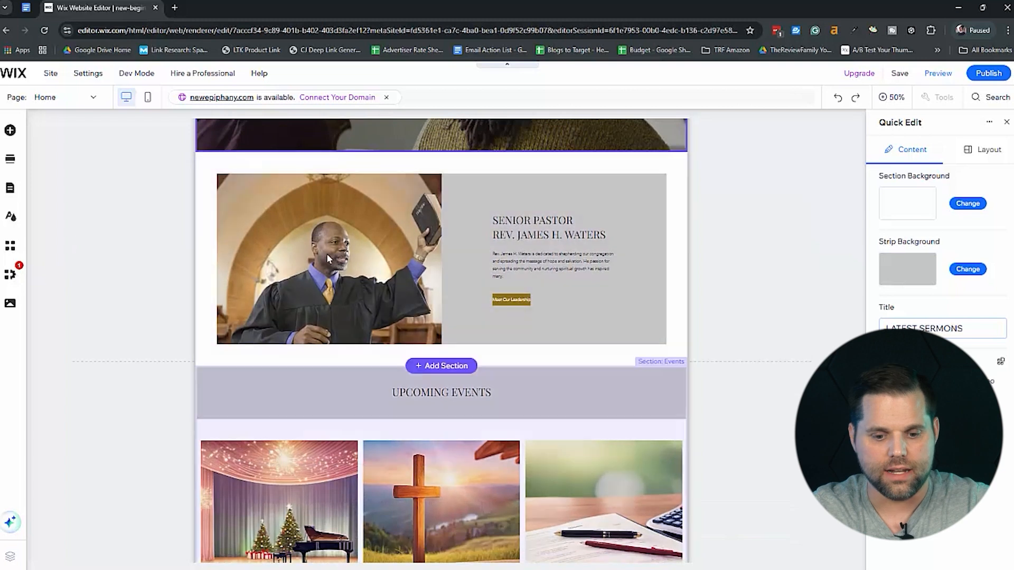
scroll(786, 277, up, 4)
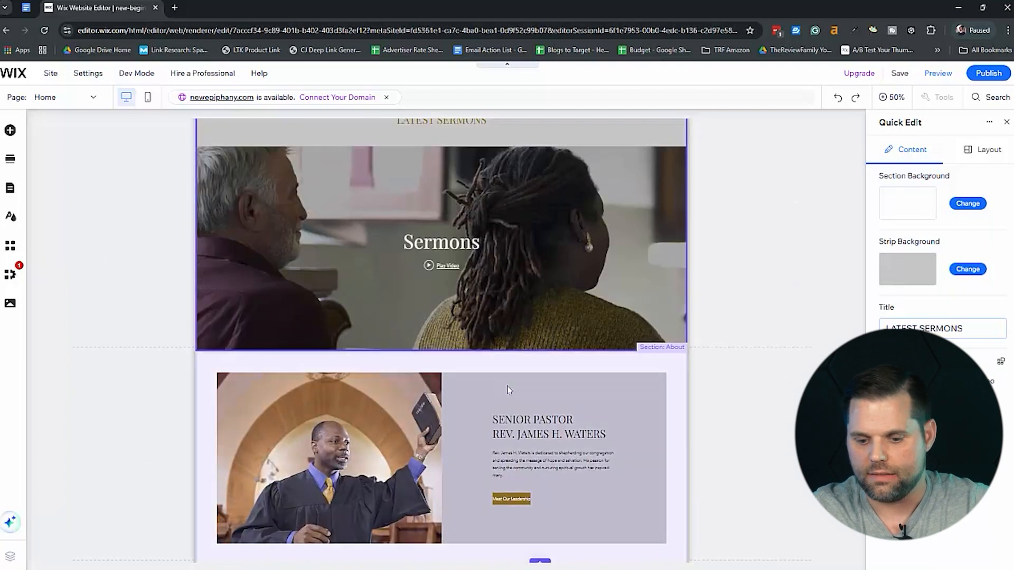
Replace the pastor photo with a Photo-style AI image: "A realistic image of a pastor standing in front of a crowd smiling while holding a bible.".
click(357, 428)
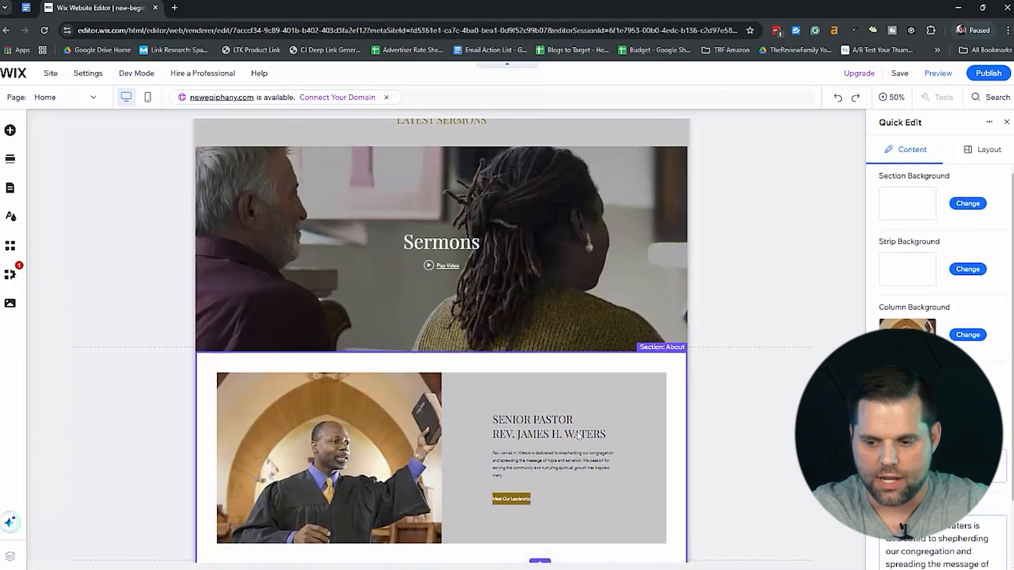
scroll(578, 434, down, 1)
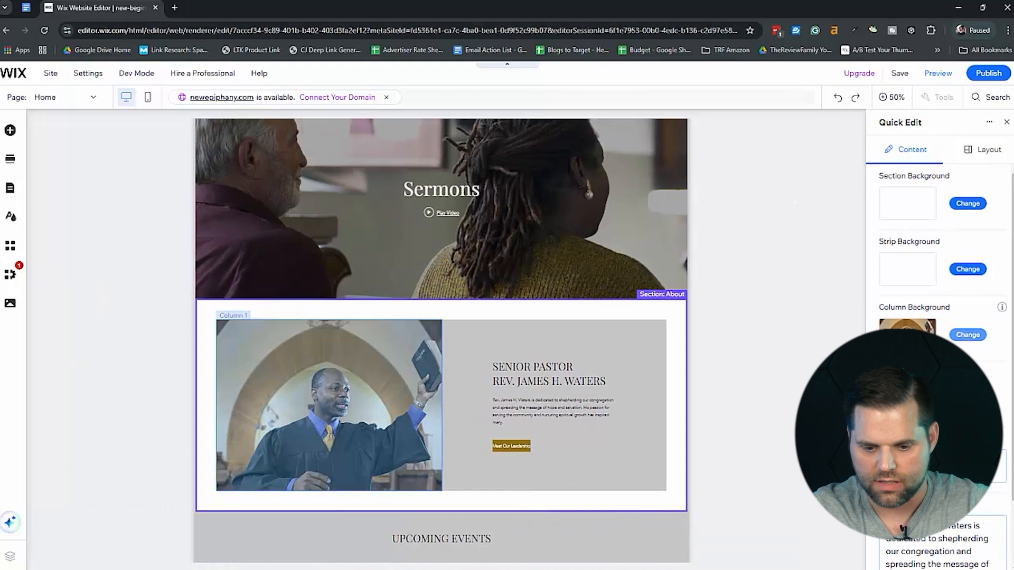
click(968, 335)
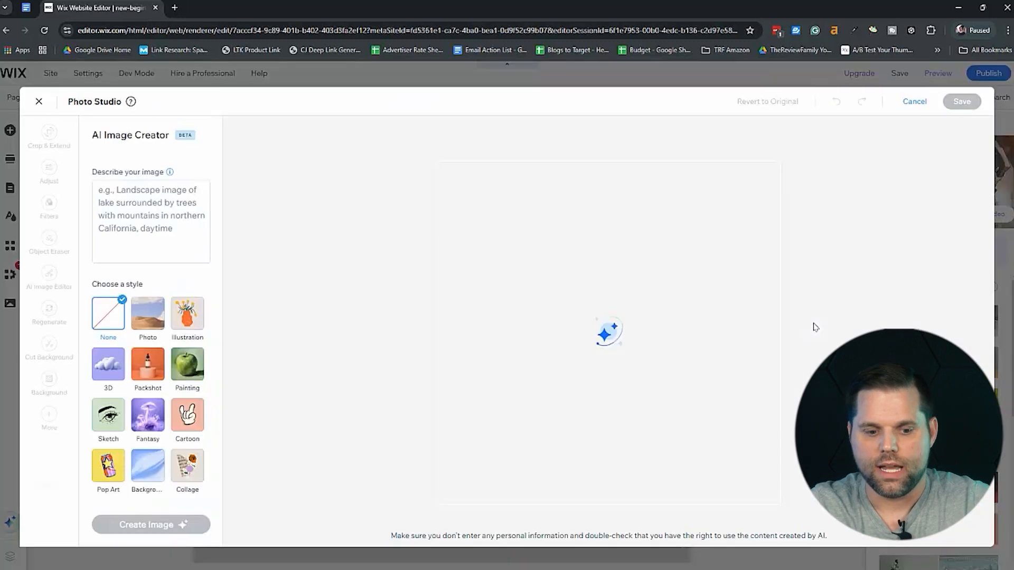
click(151, 221)
text(A pastor standing in front of a crowd smiling while holding a bible.)
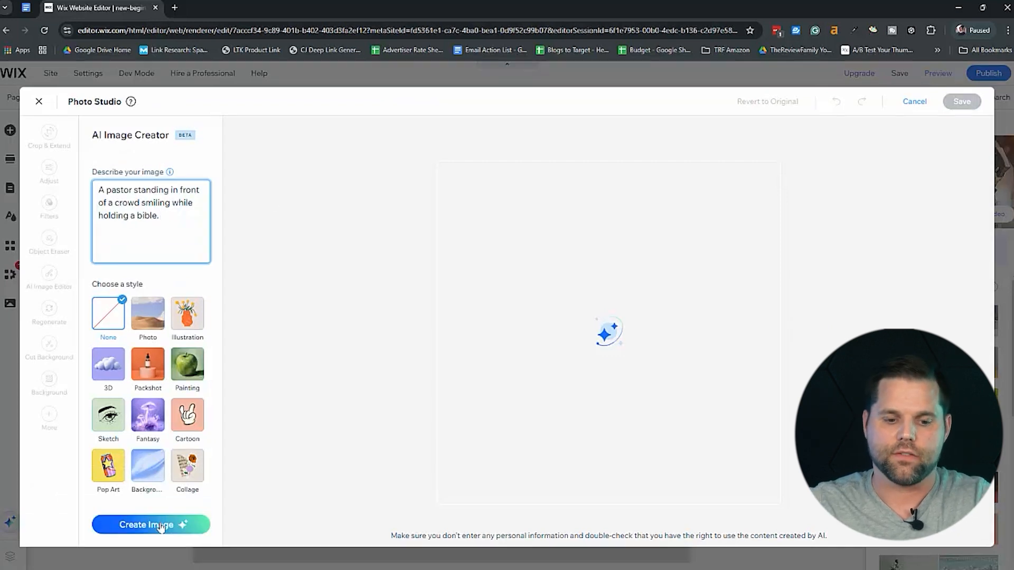
click(160, 526)
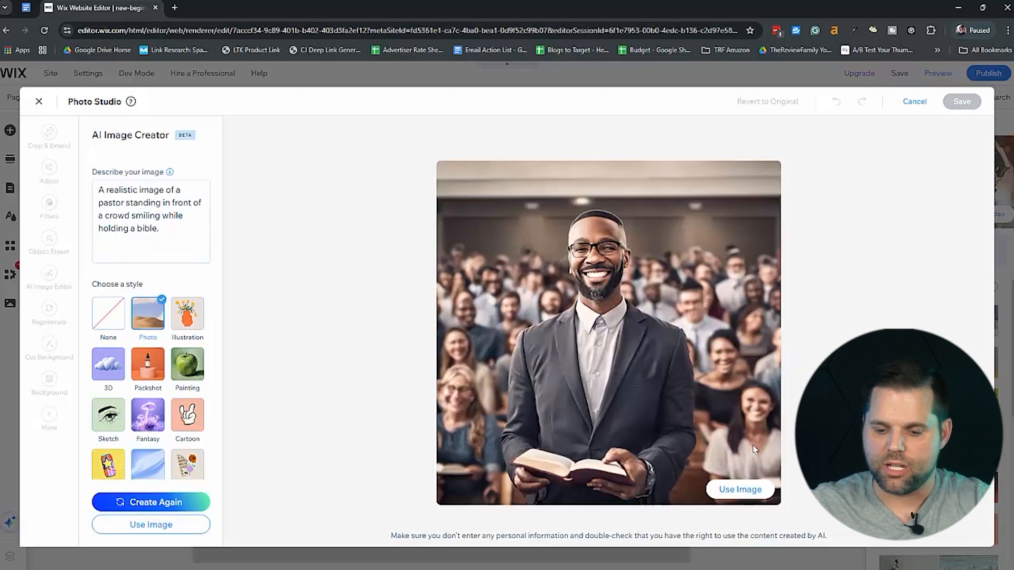
click(740, 489)
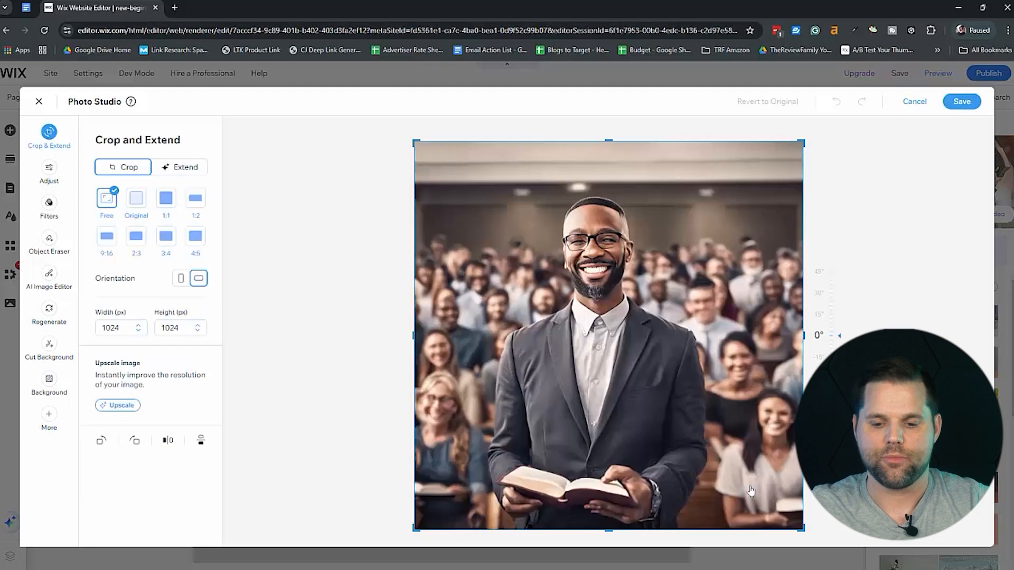
click(961, 105)
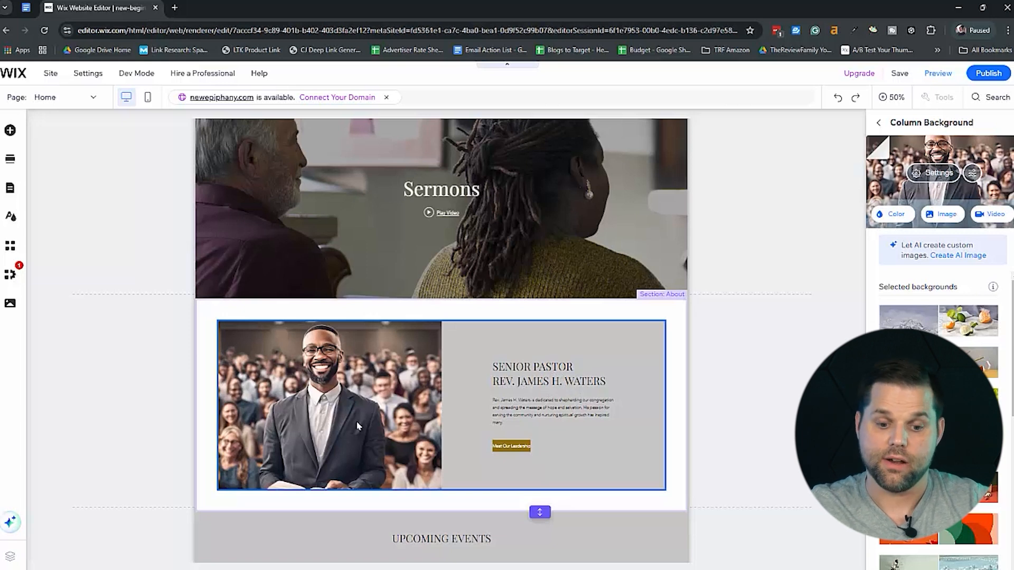
Look over the edited homepage, publish the site, and open the live version in a new tab.
scroll(795, 381, down, 5)
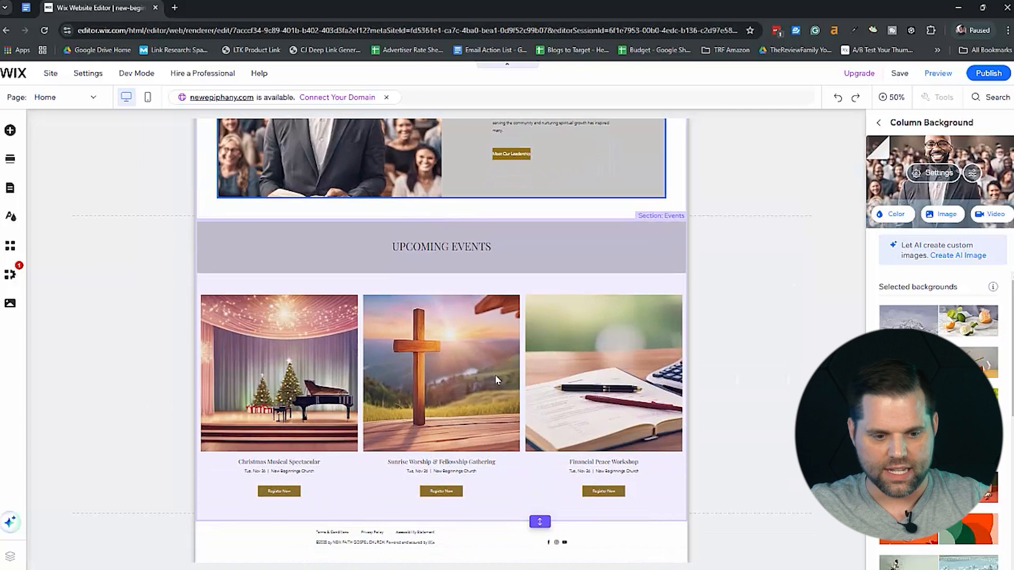
scroll(812, 322, up, 10)
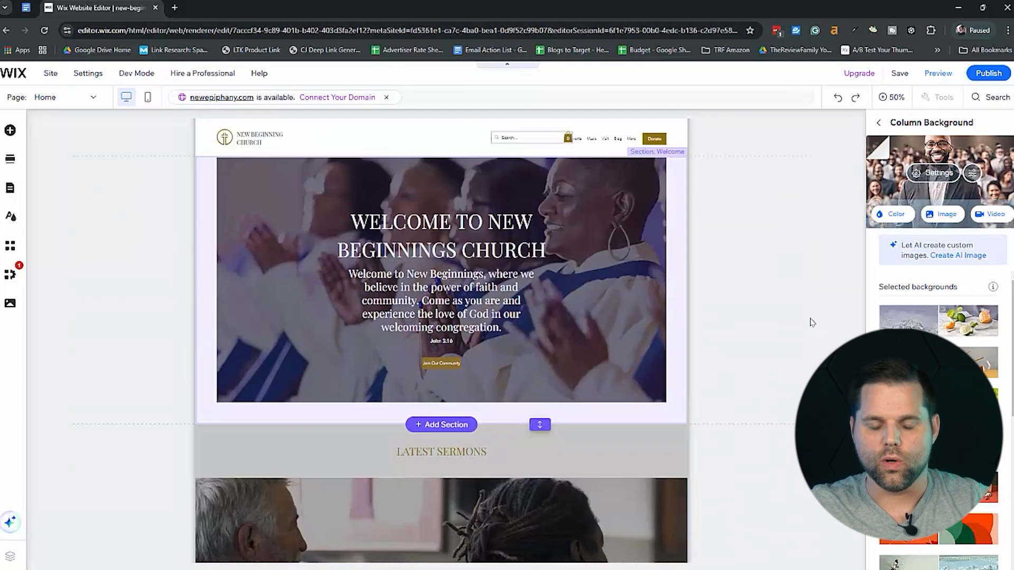
click(721, 217)
click(992, 74)
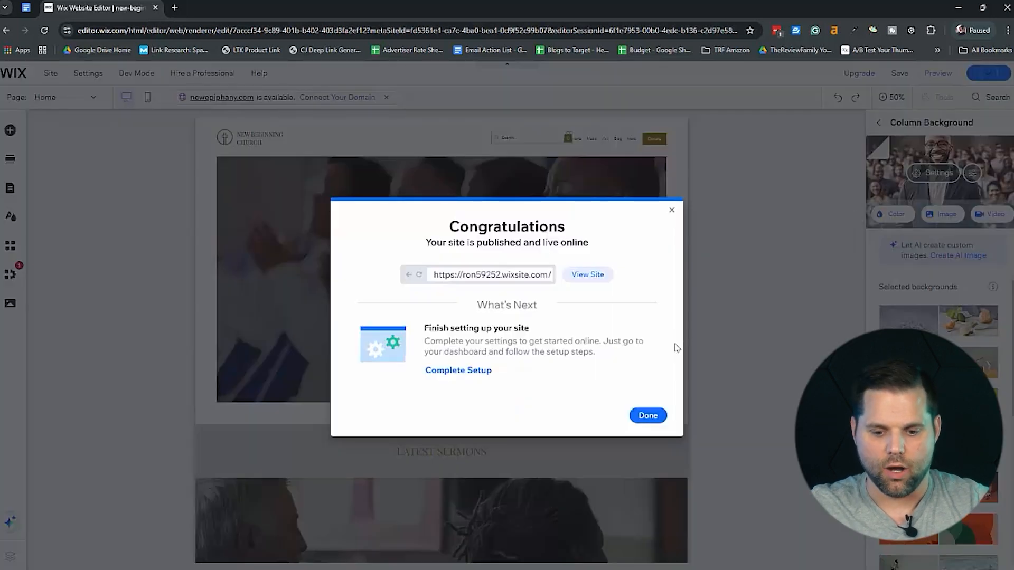
right_click(593, 276)
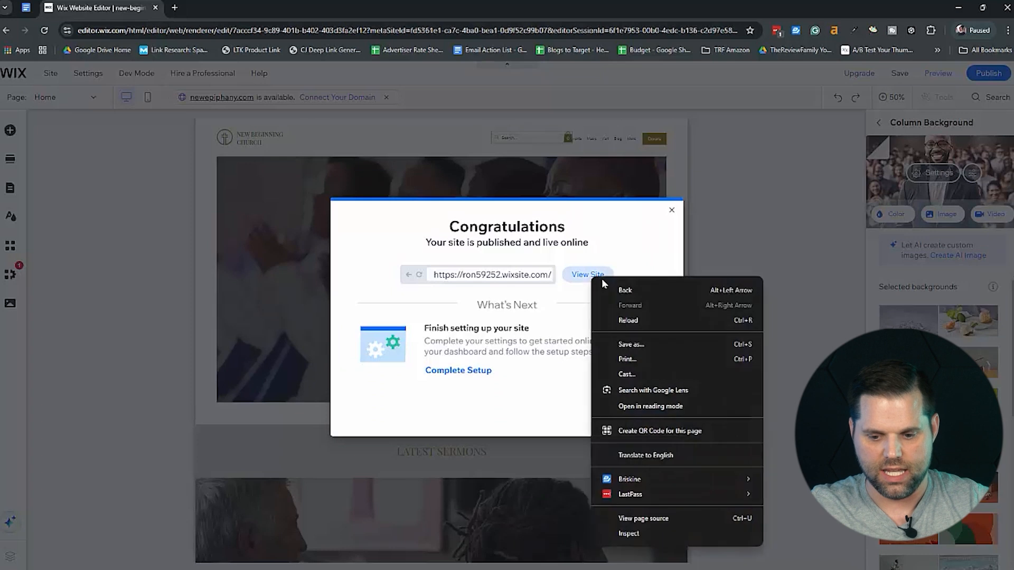
click(582, 275)
click(581, 275)
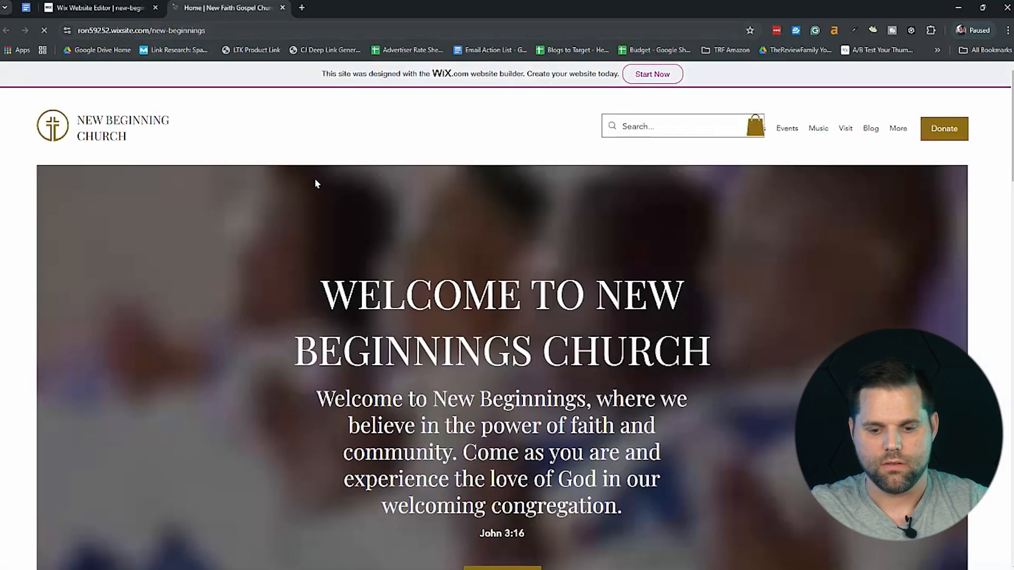
Look through the live homepage and the previewed Sermons page down to its video gallery and footer.
scroll(755, 362, down, 15)
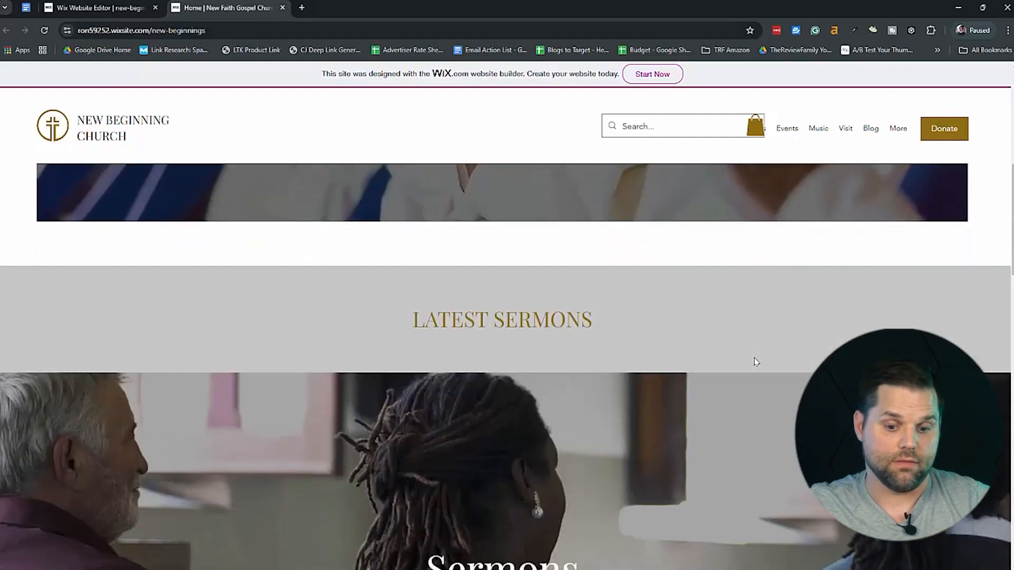
scroll(755, 362, down, 10)
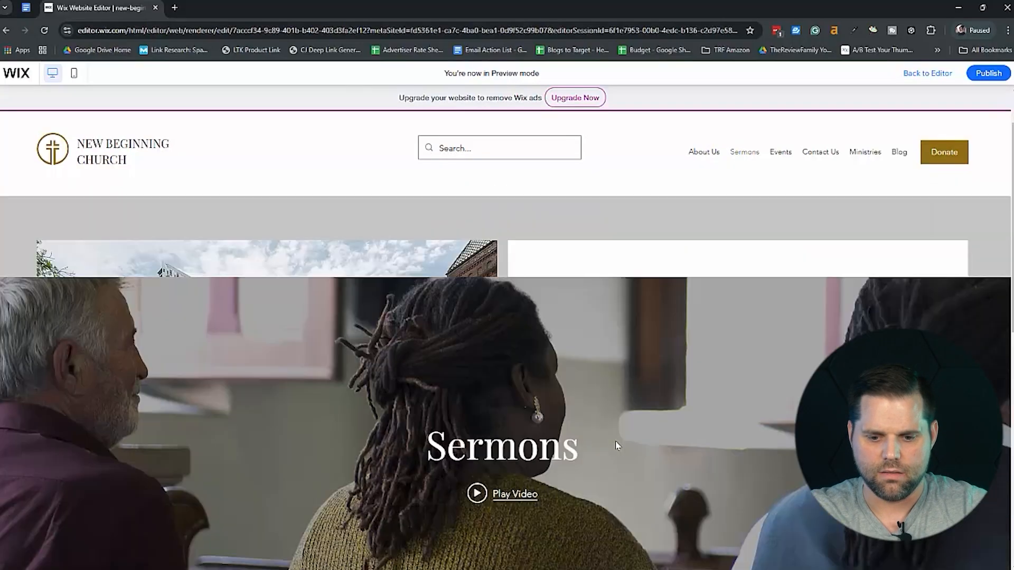
scroll(616, 447, down, 8)
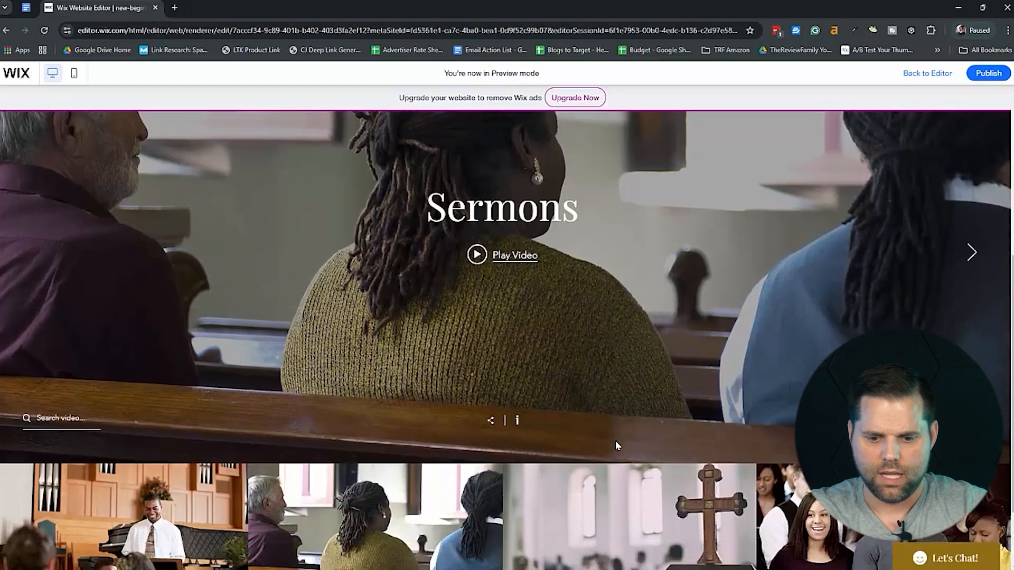
scroll(616, 446, up, 4)
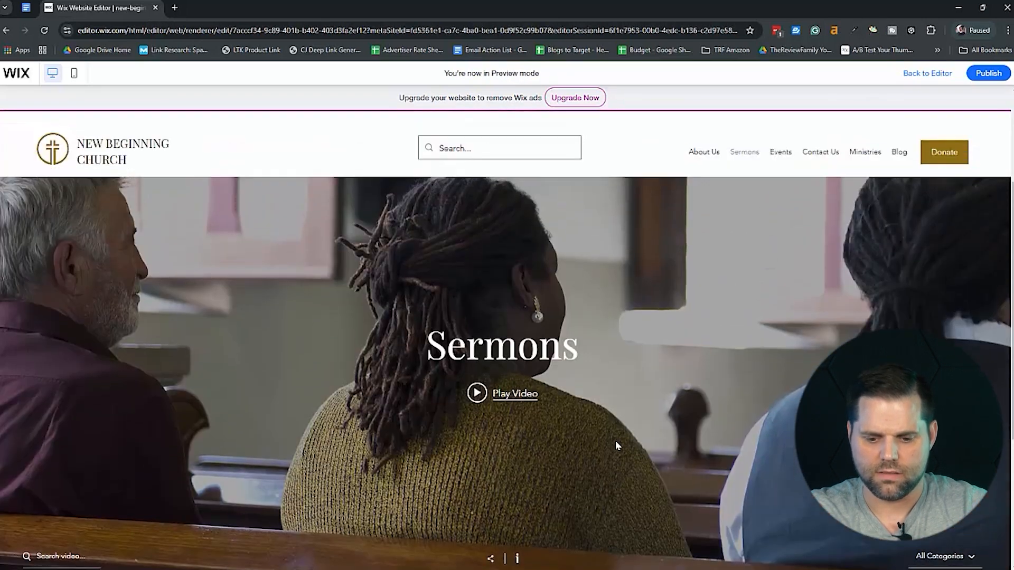
scroll(617, 445, down, 4)
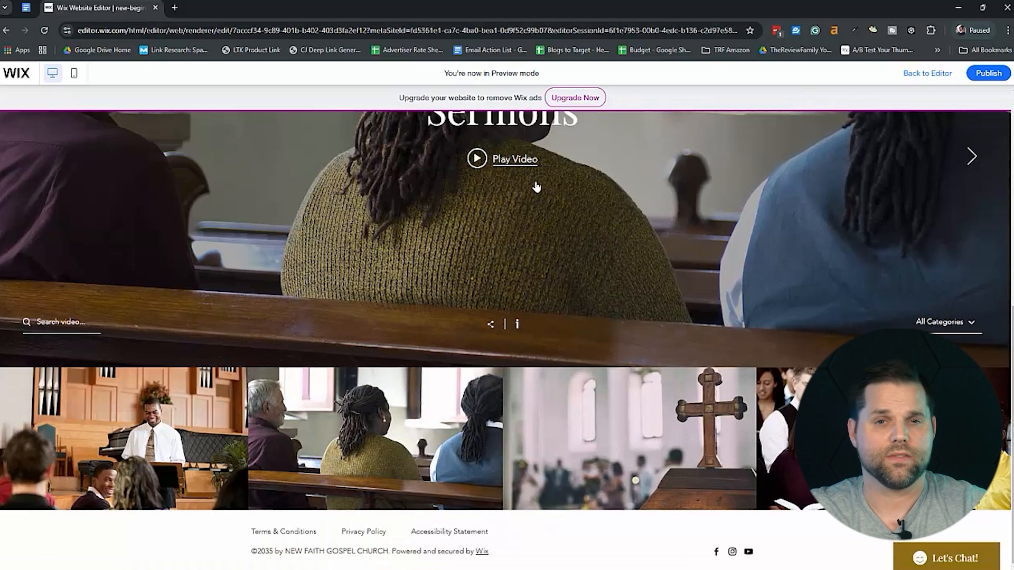
scroll(699, 305, up, 5)
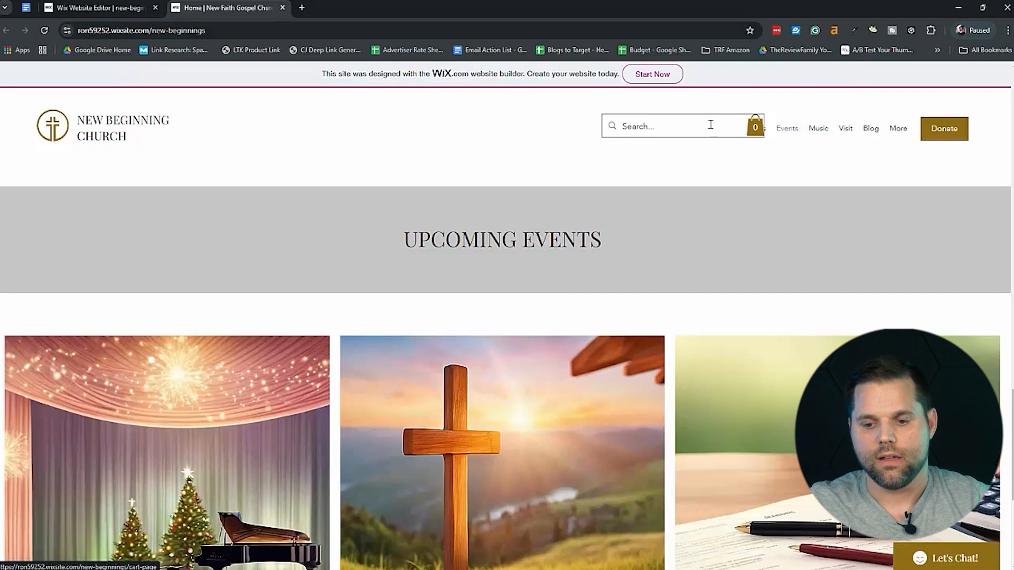
Check the overlapping header items on the live site, and open the Events page to look through its event listings.
click(753, 132)
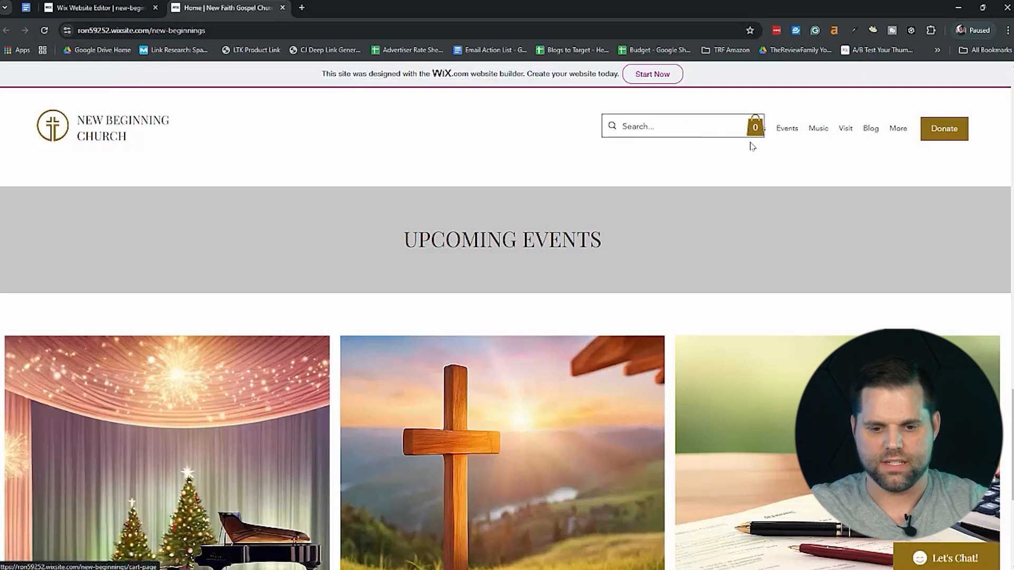
click(786, 131)
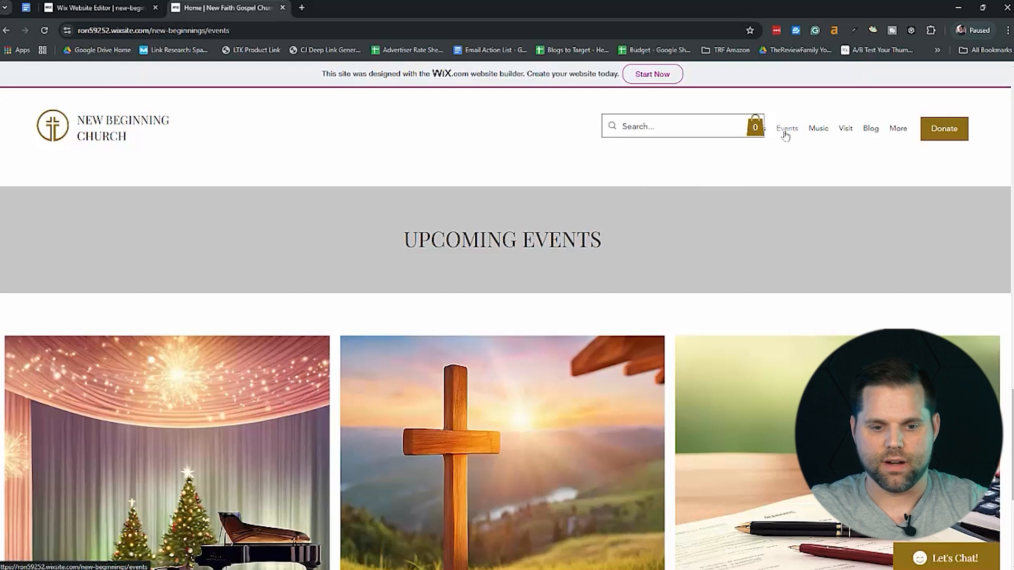
scroll(736, 396, down, 3)
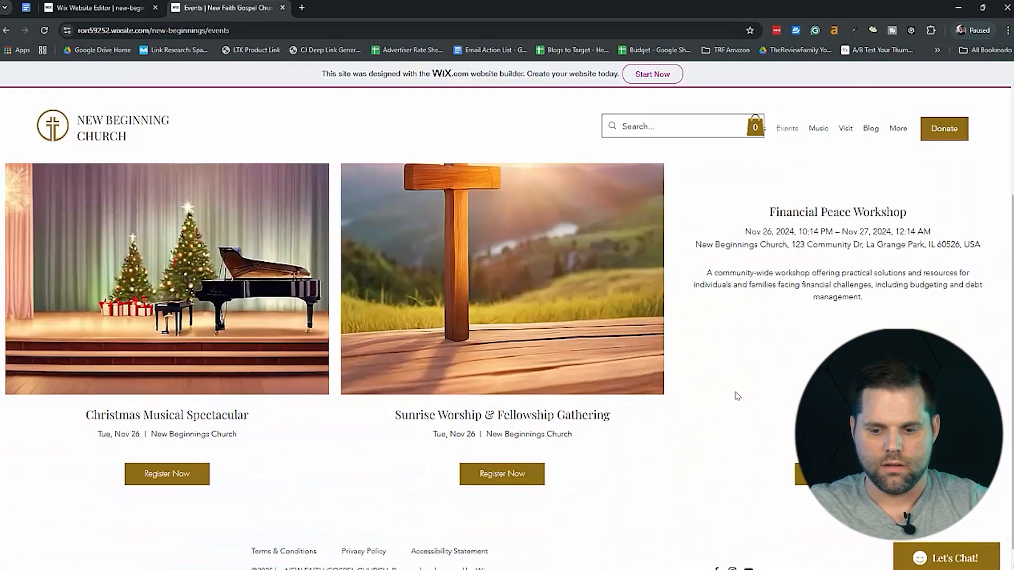
scroll(737, 396, down, 1)
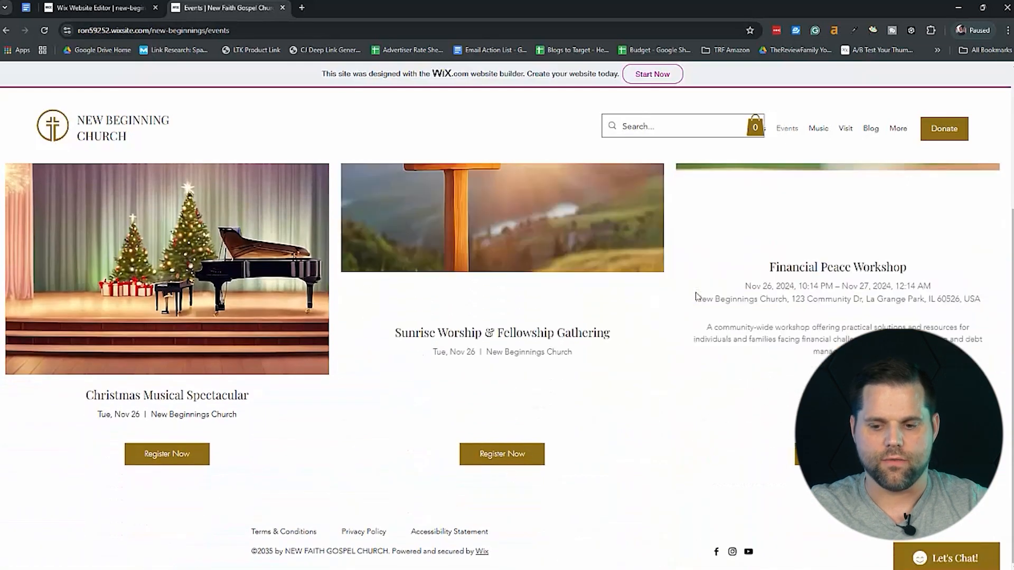
scroll(702, 285, up, 4)
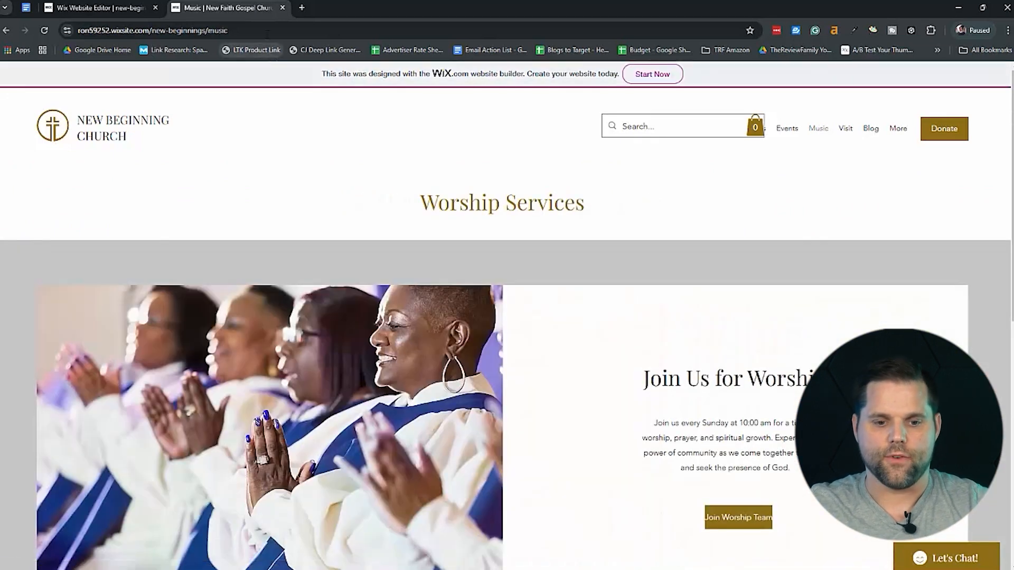
Return from the live site to the editor and move the header search bar between the logo and the navigation menu.
click(283, 8)
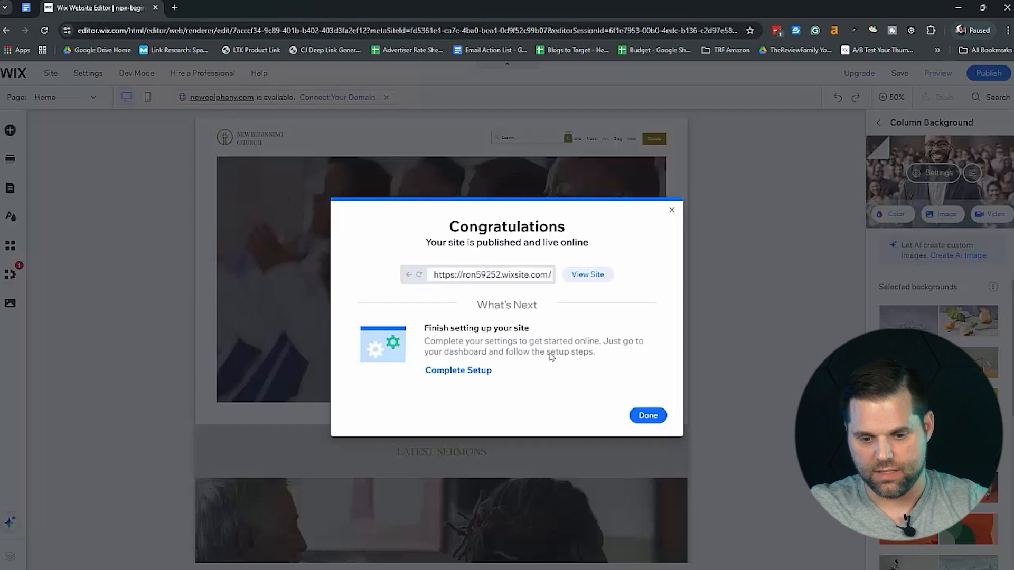
click(647, 416)
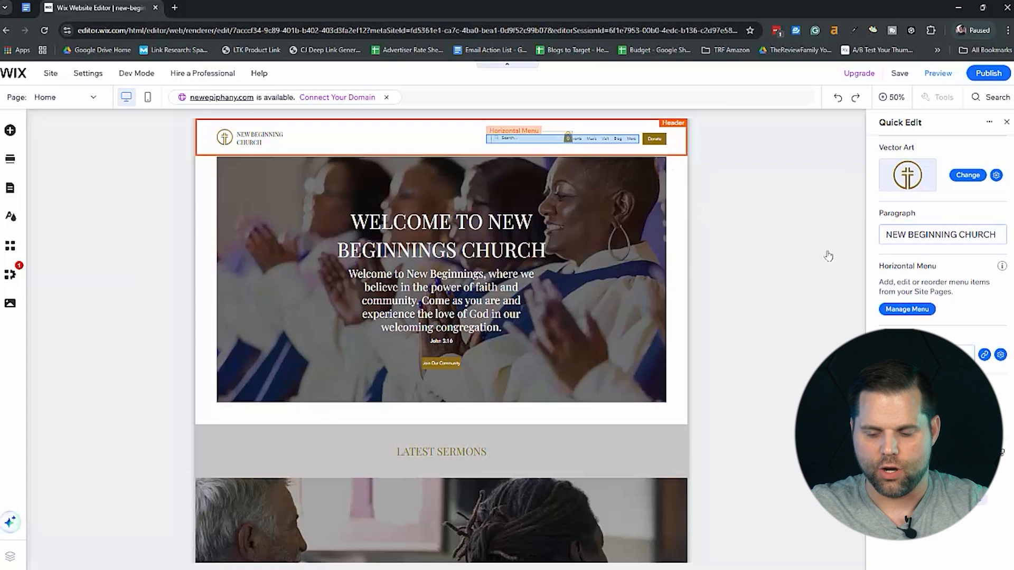
click(528, 138)
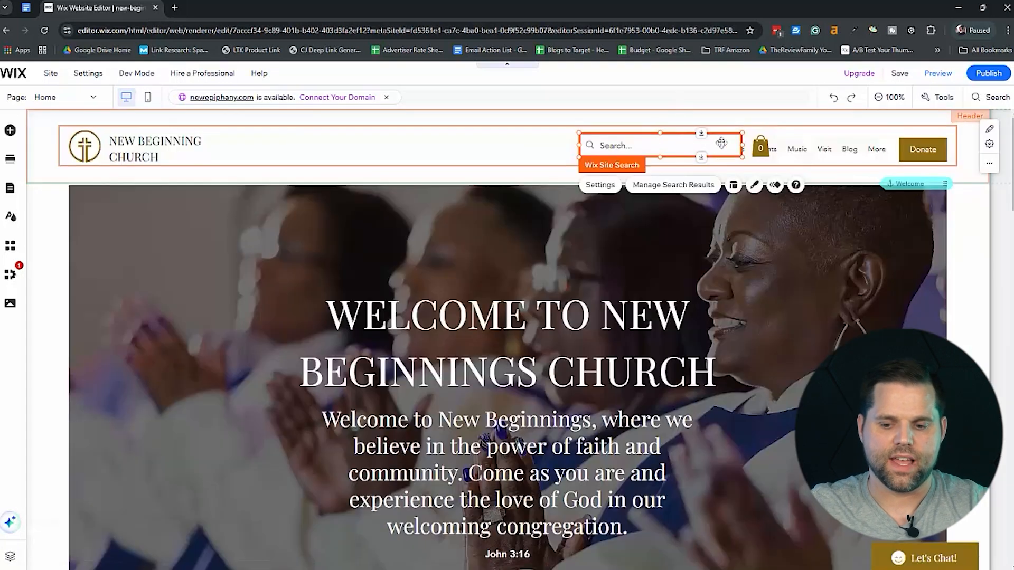
drag(692, 145, 510, 144)
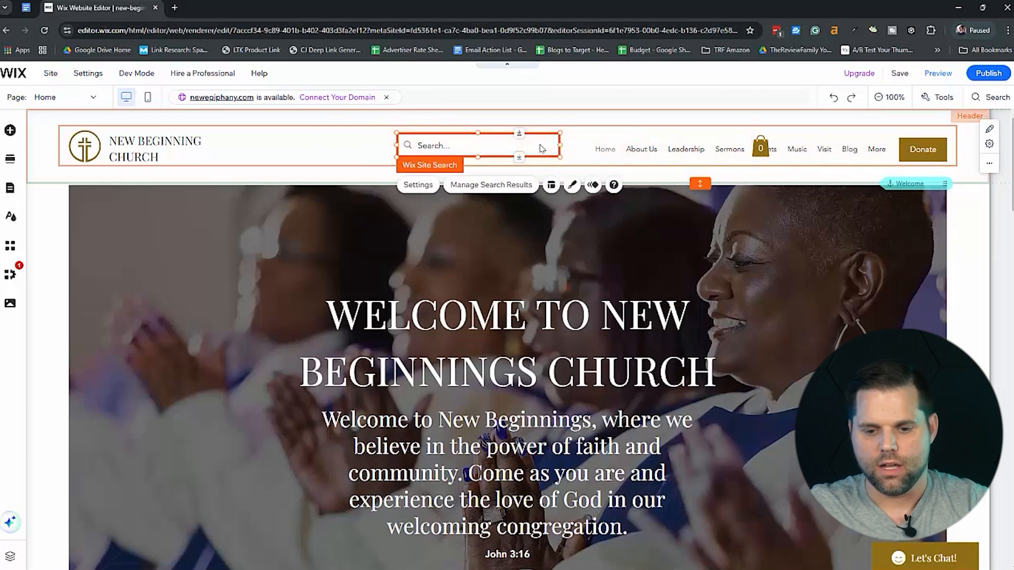
Look at the header cart icon's settings and delete the icon that overlaps the navigation menu.
click(762, 148)
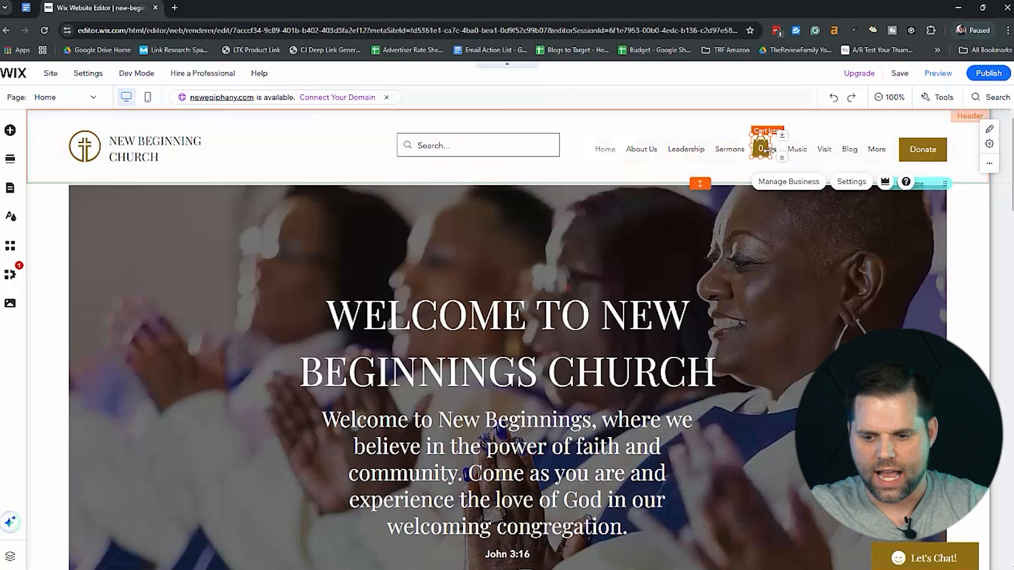
click(852, 182)
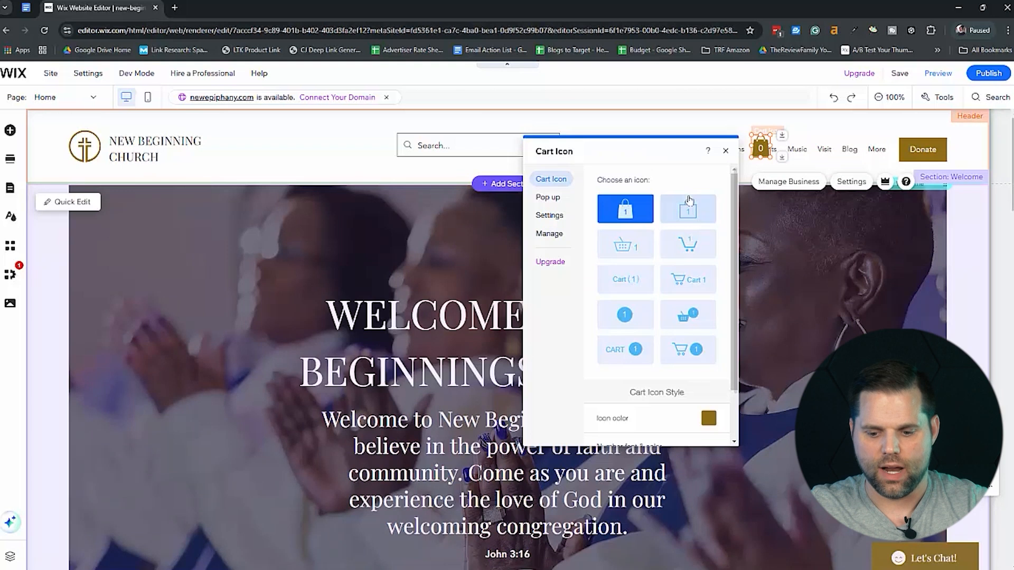
click(726, 151)
right_click(760, 143)
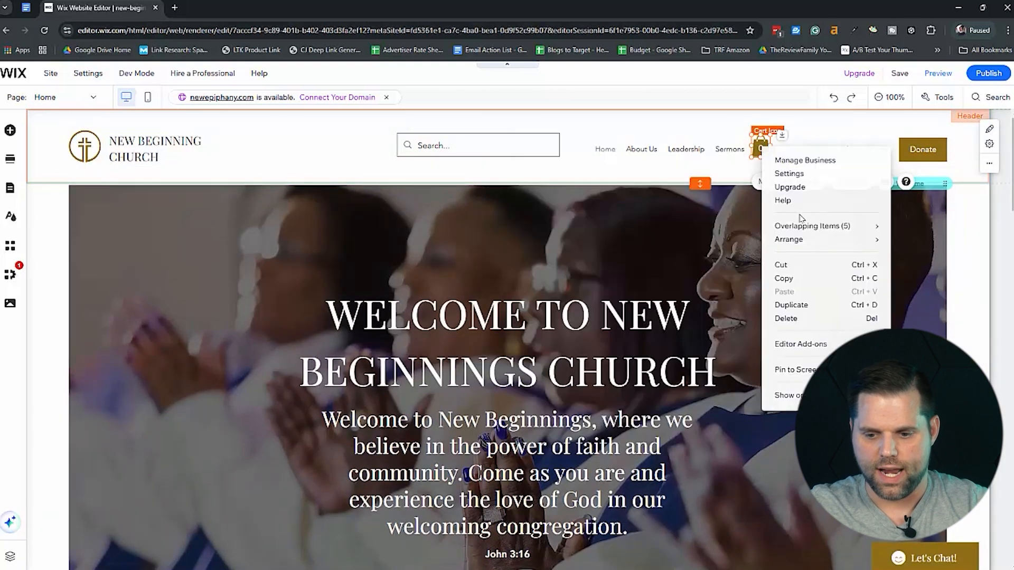
click(806, 318)
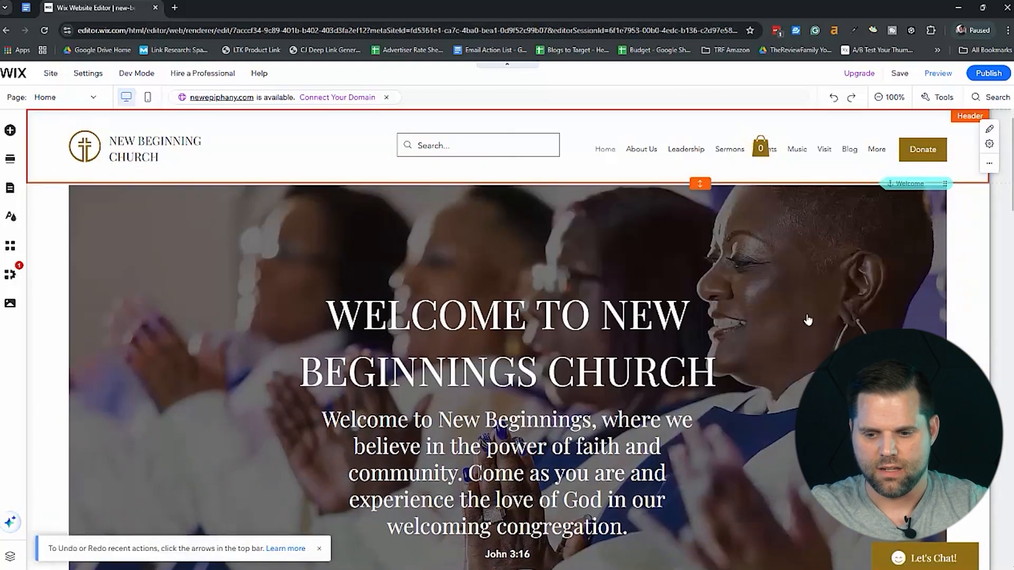
click(995, 230)
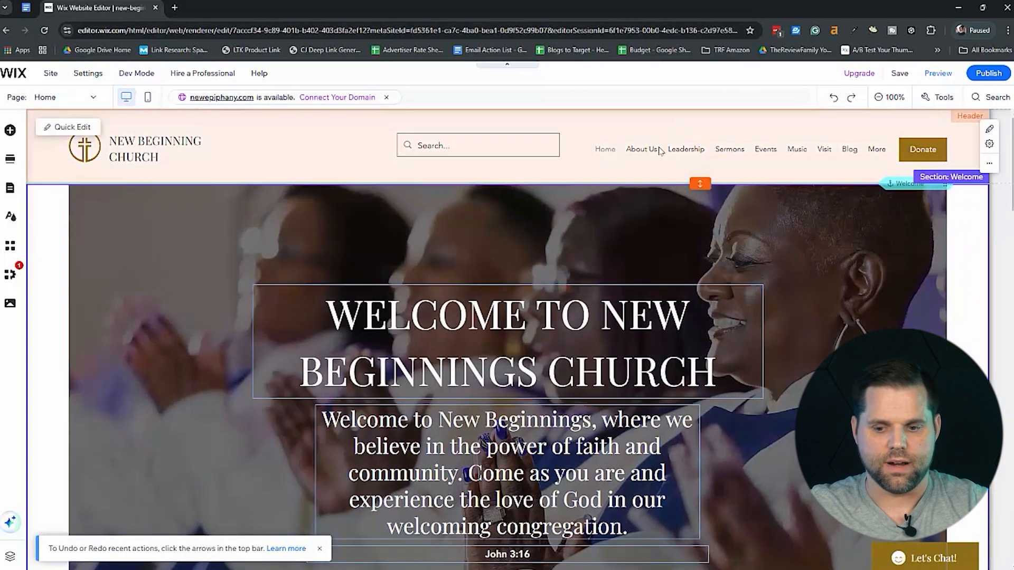
Hide the Leadership, Home and Music pages from the header's navigation menu.
click(659, 150)
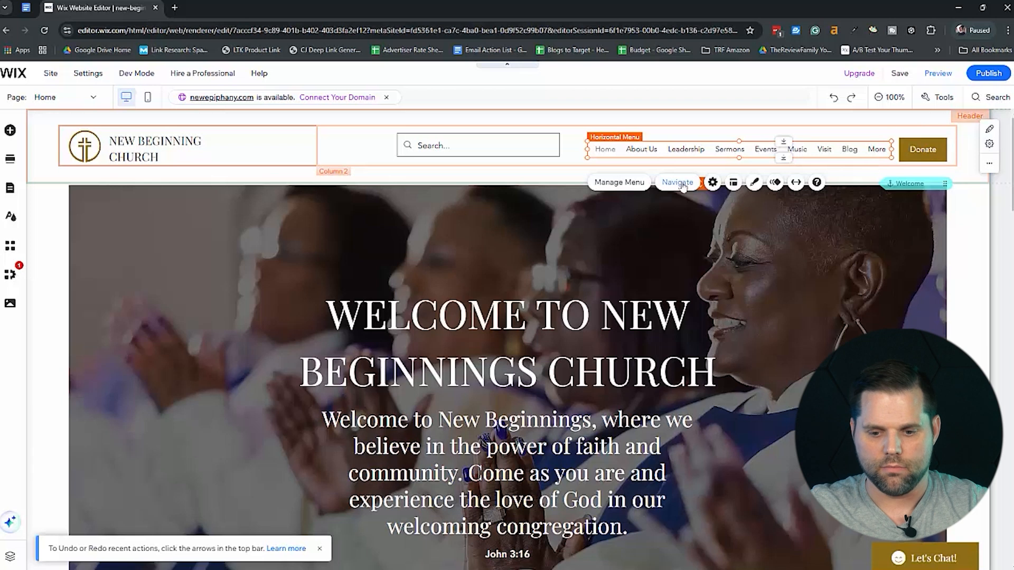
click(635, 182)
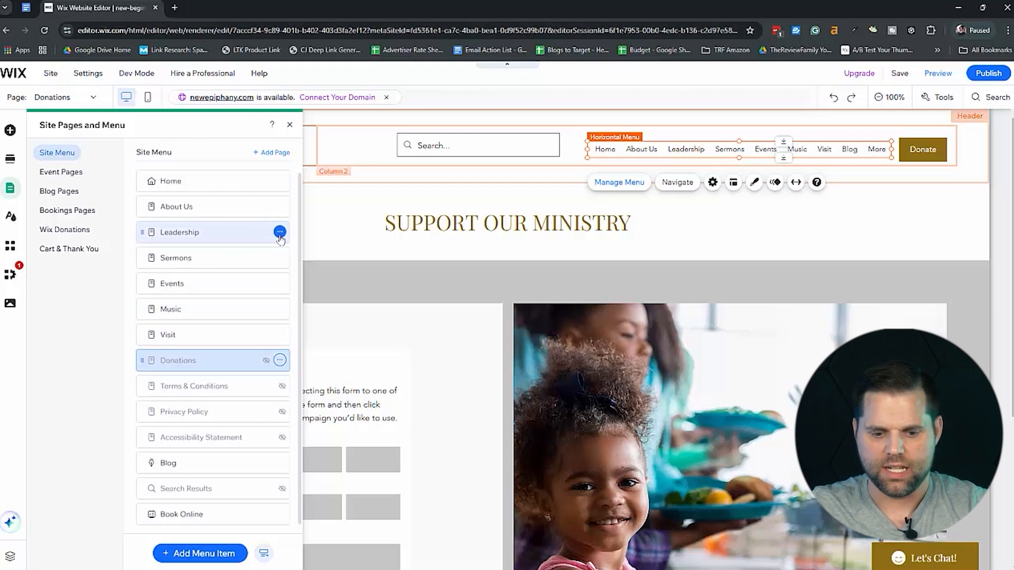
click(280, 235)
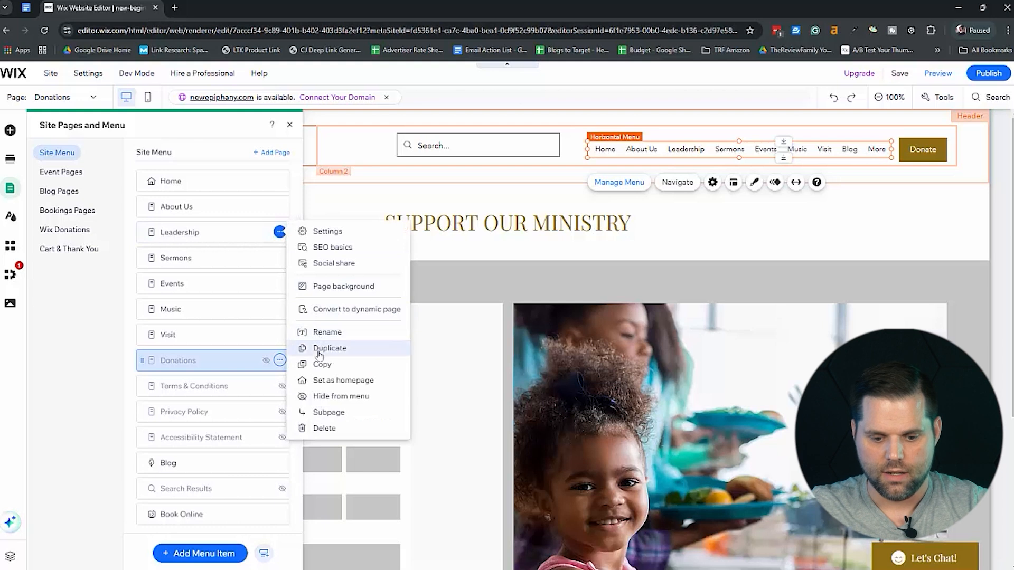
click(321, 397)
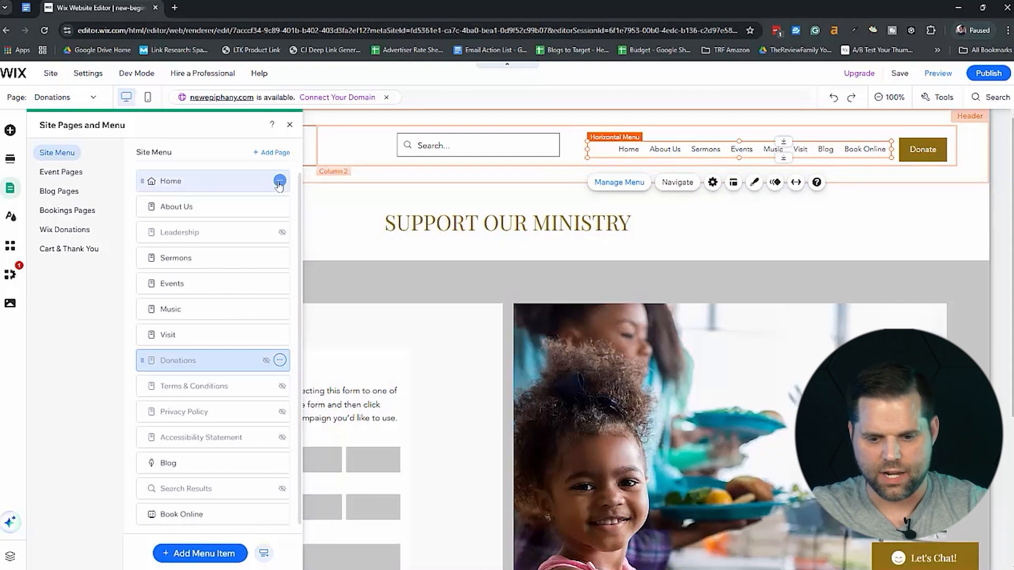
click(279, 182)
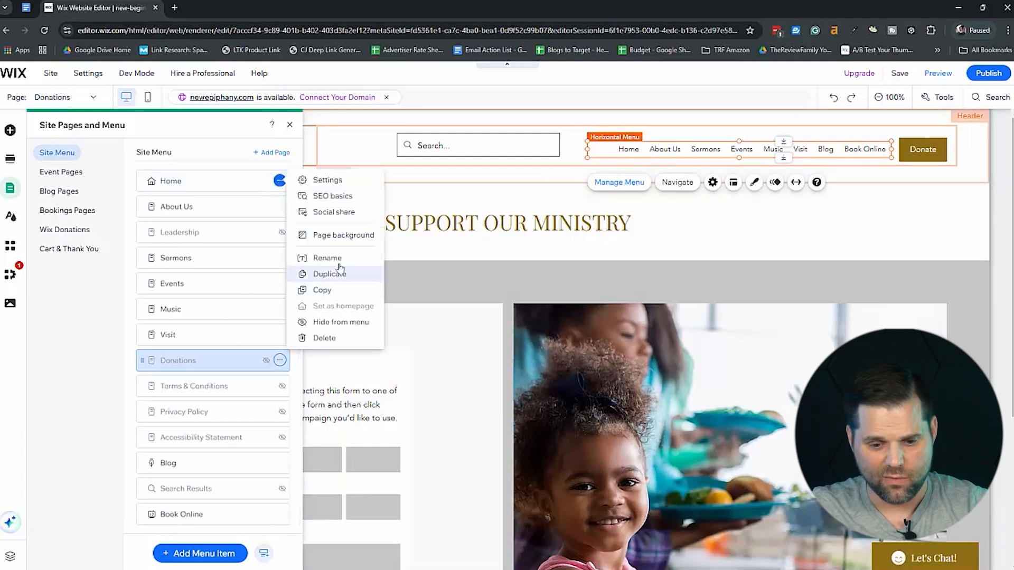
click(330, 323)
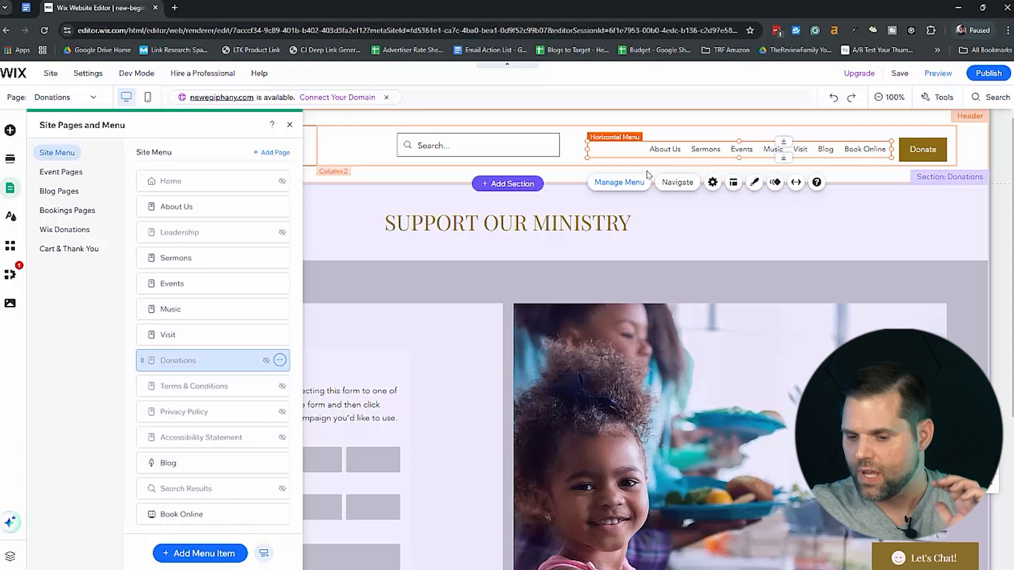
click(280, 310)
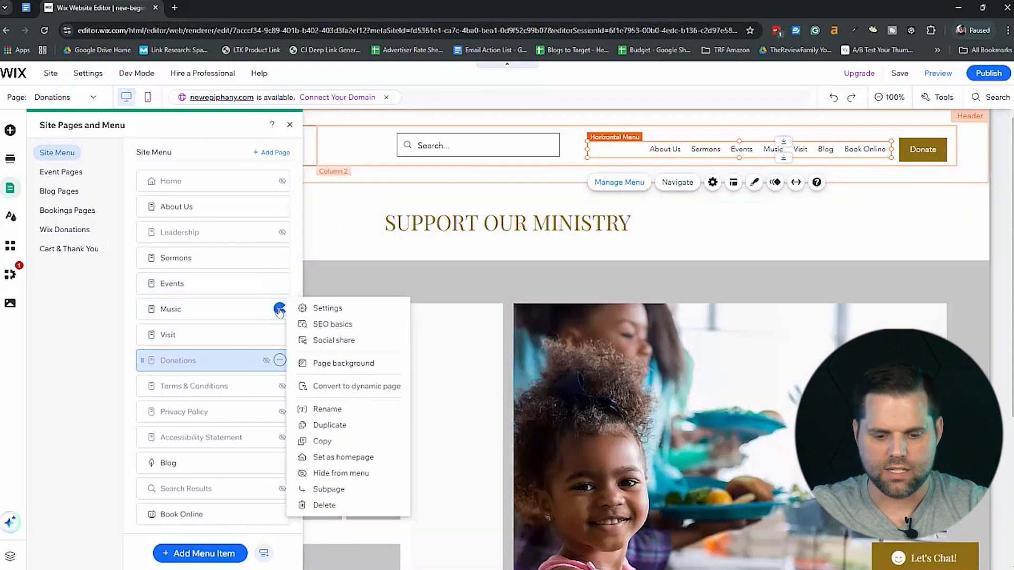
click(338, 472)
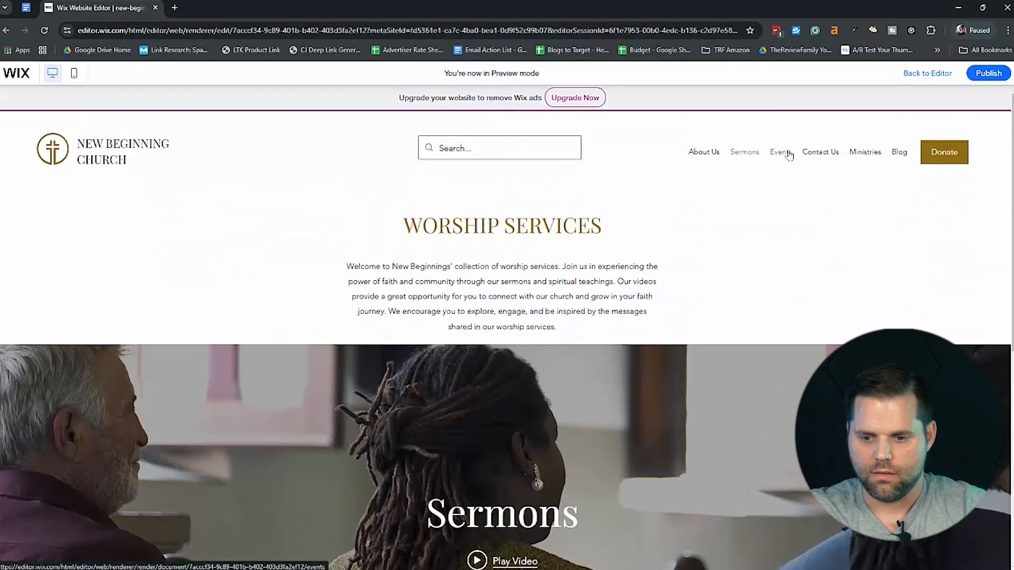
Open the Events page in the site preview and look through its event listings down to the footer.
click(788, 154)
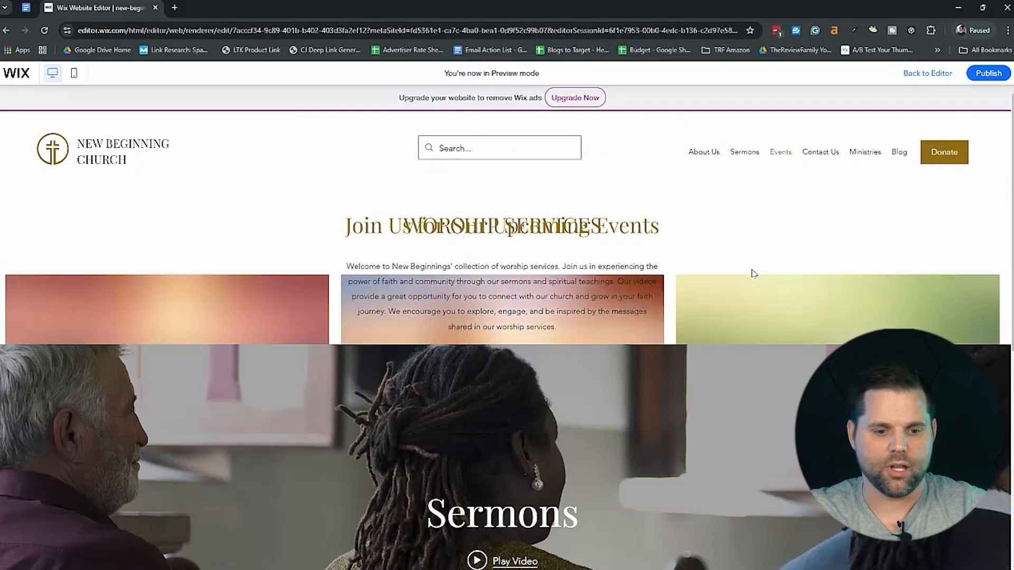
scroll(739, 343, down, 3)
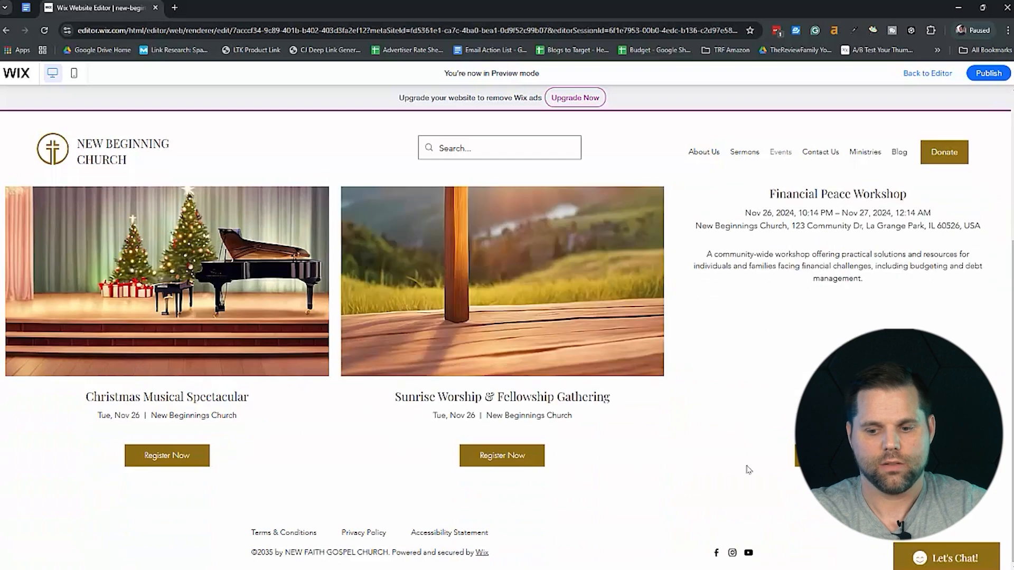
scroll(697, 566, up, 2)
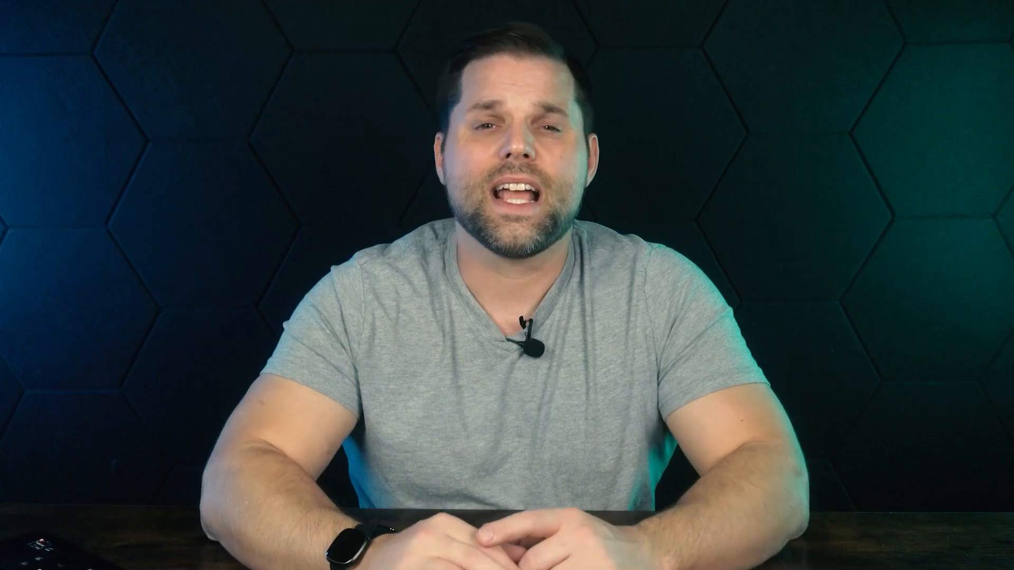
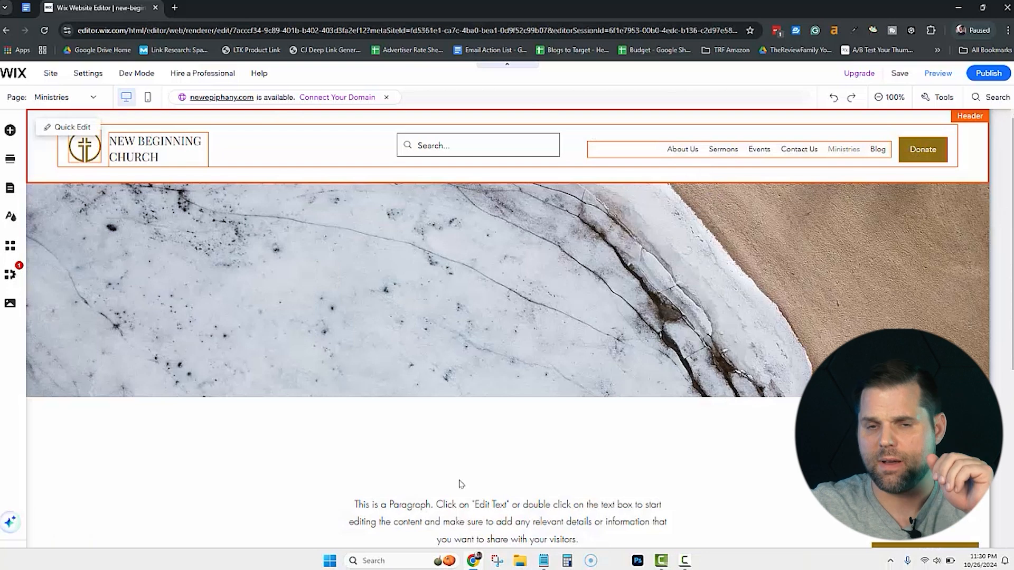
Look through the Ministries page's banner, placeholder paragraph and three image columns in the editor.
scroll(496, 394, down, 5)
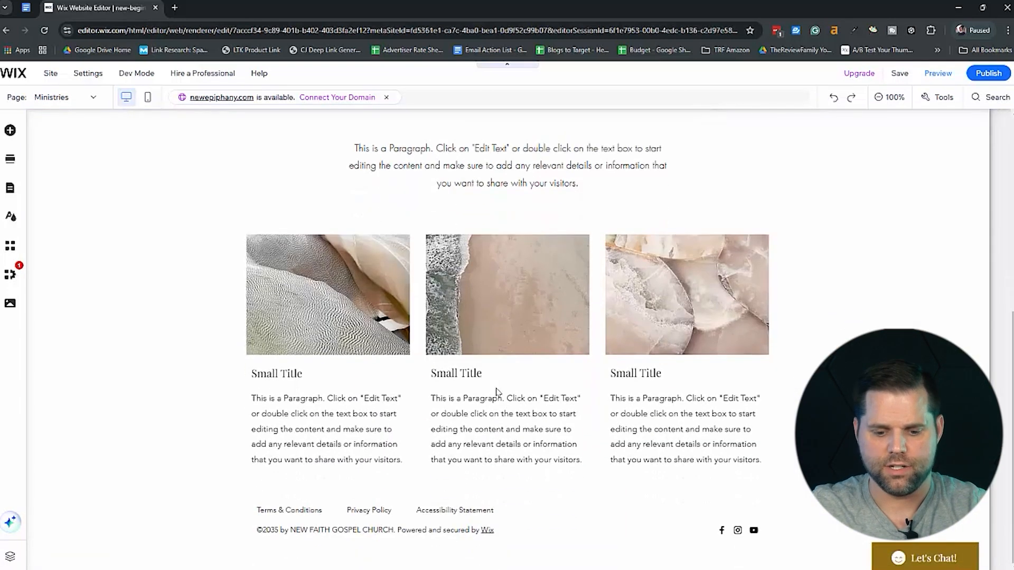
scroll(496, 393, up, 5)
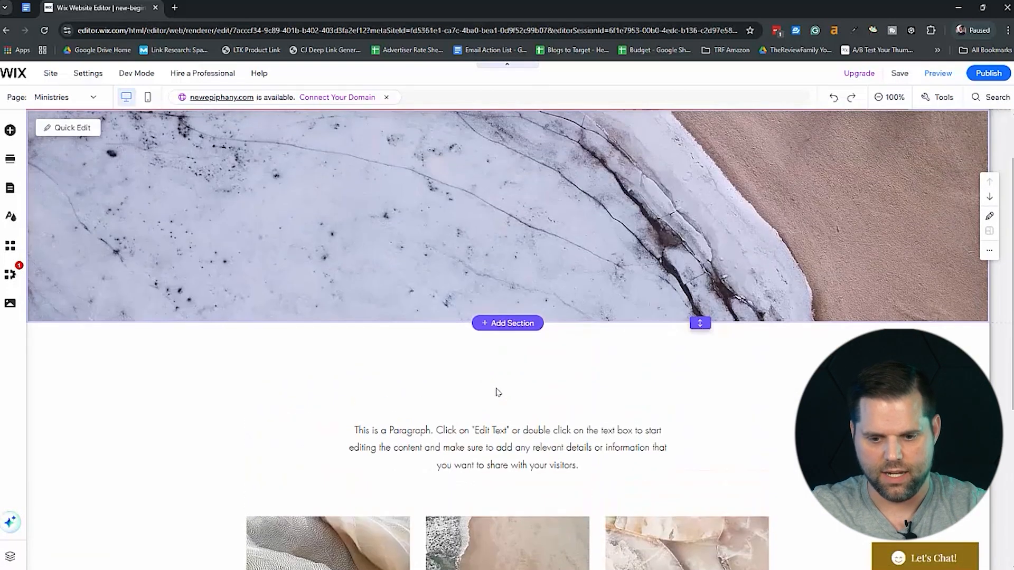
scroll(496, 393, down, 3)
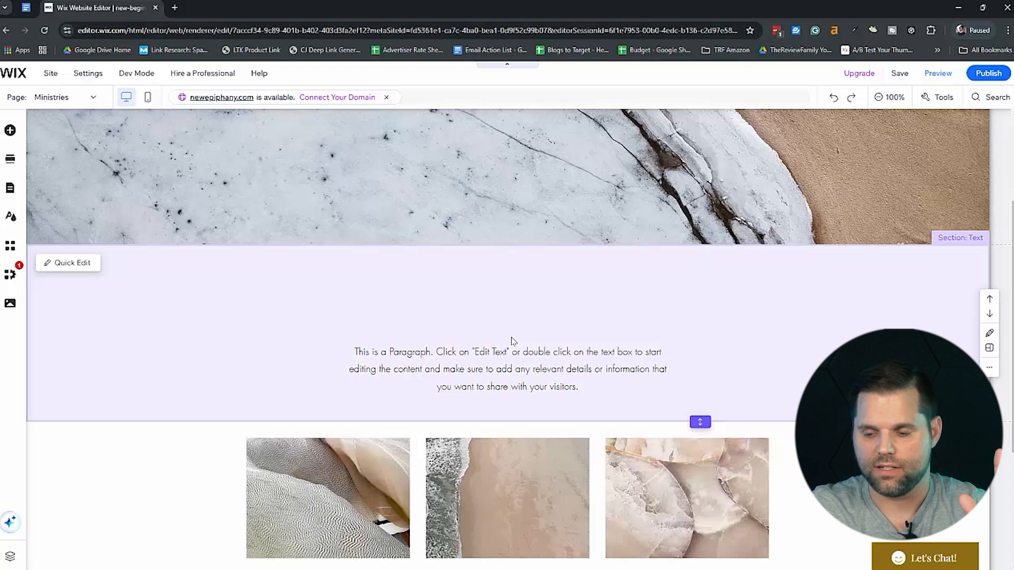
scroll(512, 340, up, 3)
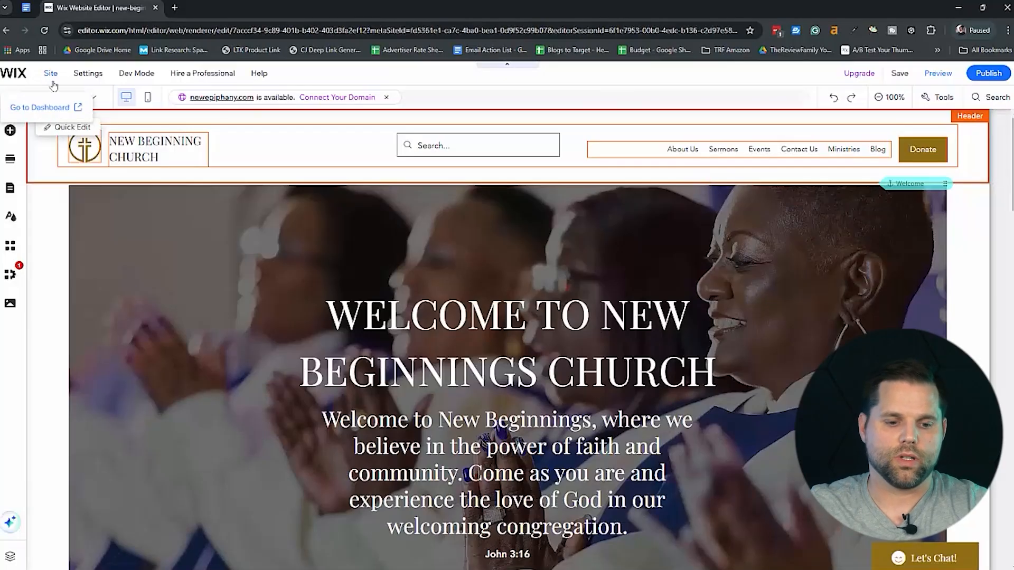
Open the Contact Us page for editing and select the location and service times text beside the church photo.
click(95, 99)
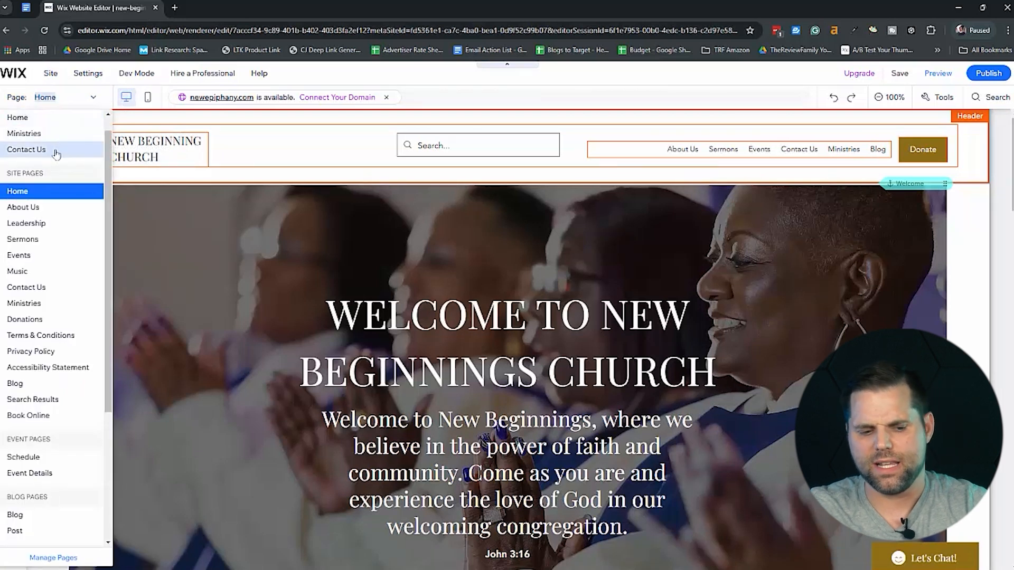
click(55, 153)
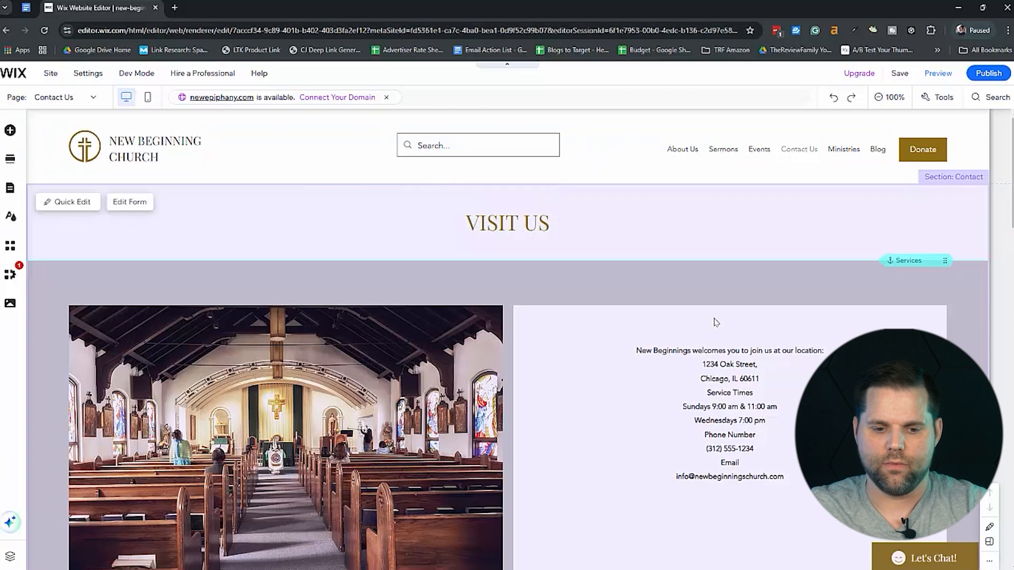
scroll(715, 322, down, 4)
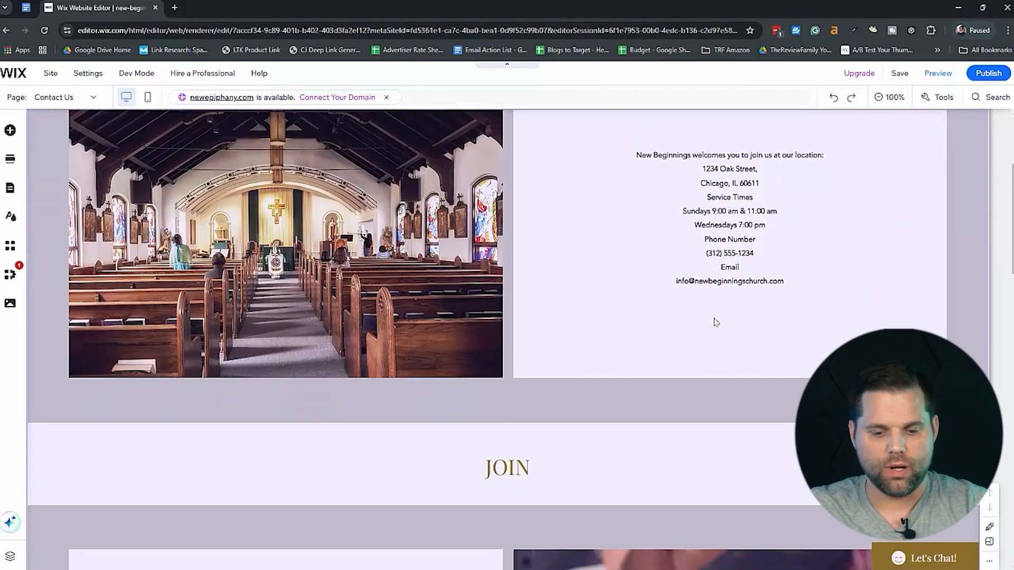
scroll(716, 322, down, 3)
scroll(715, 321, up, 5)
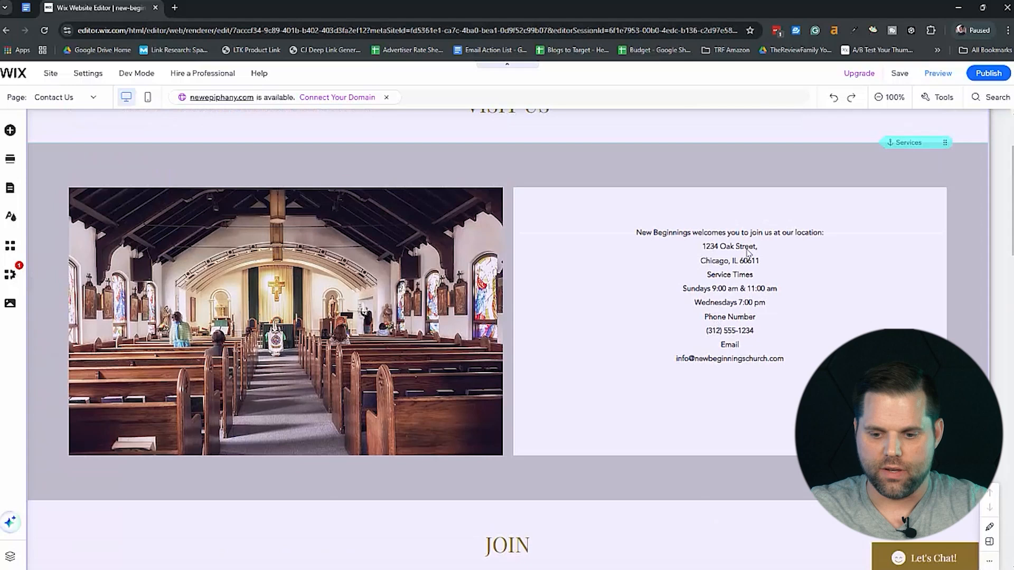
click(746, 301)
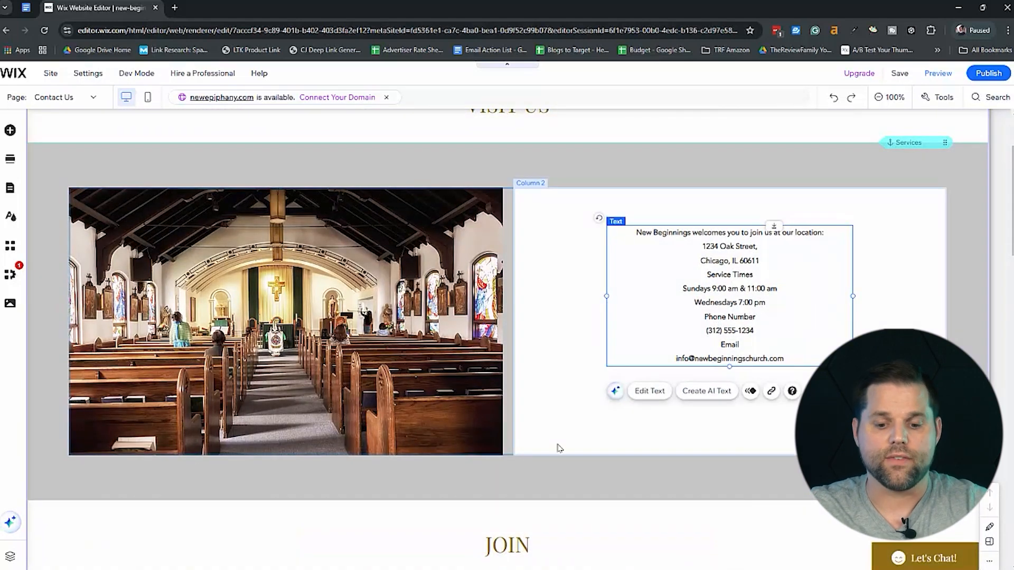
Open the empty form under the inquiry heading for editing and add First name, Email and Phone fields.
scroll(559, 447, down, 15)
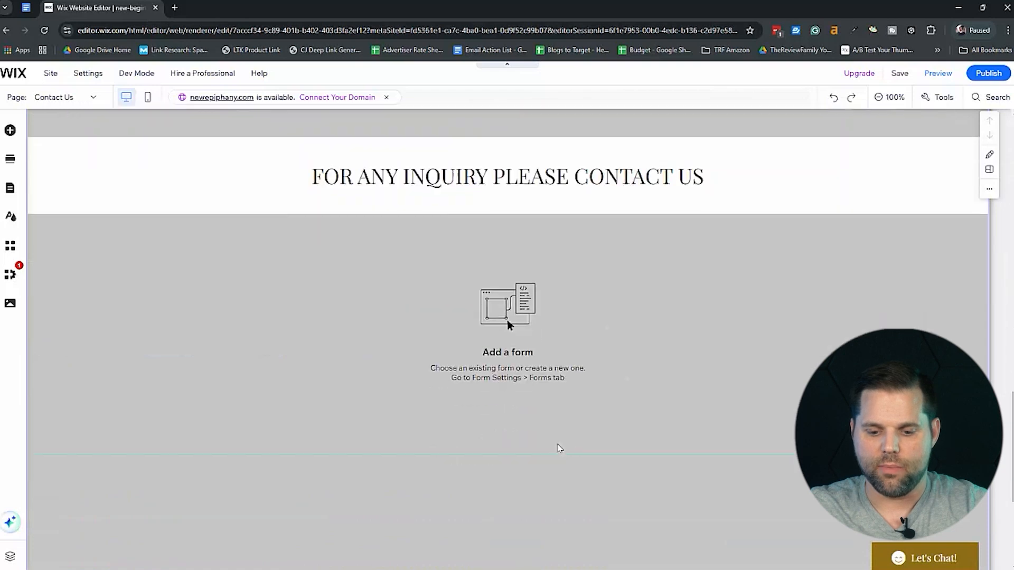
scroll(560, 449, down, 1)
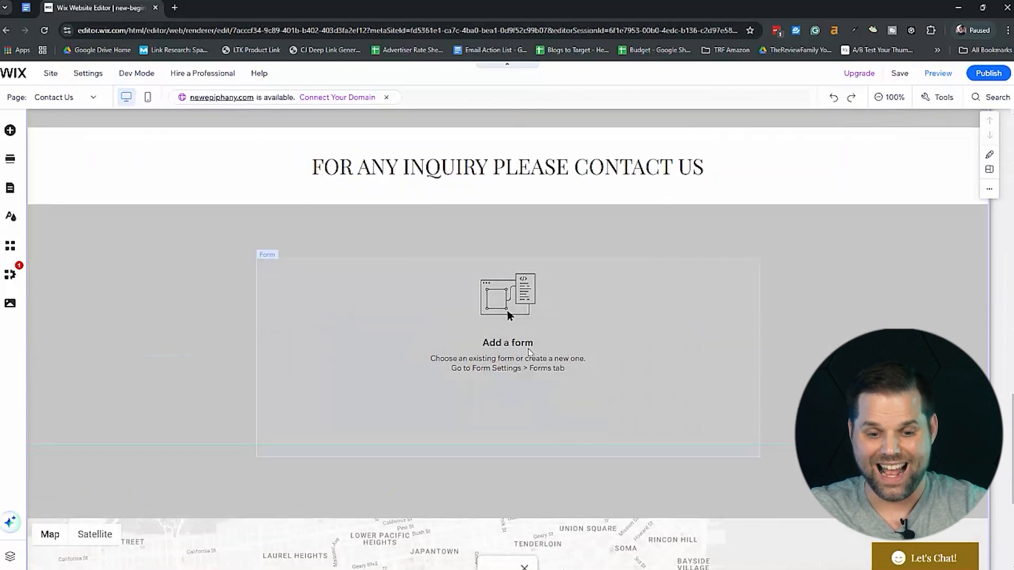
click(528, 351)
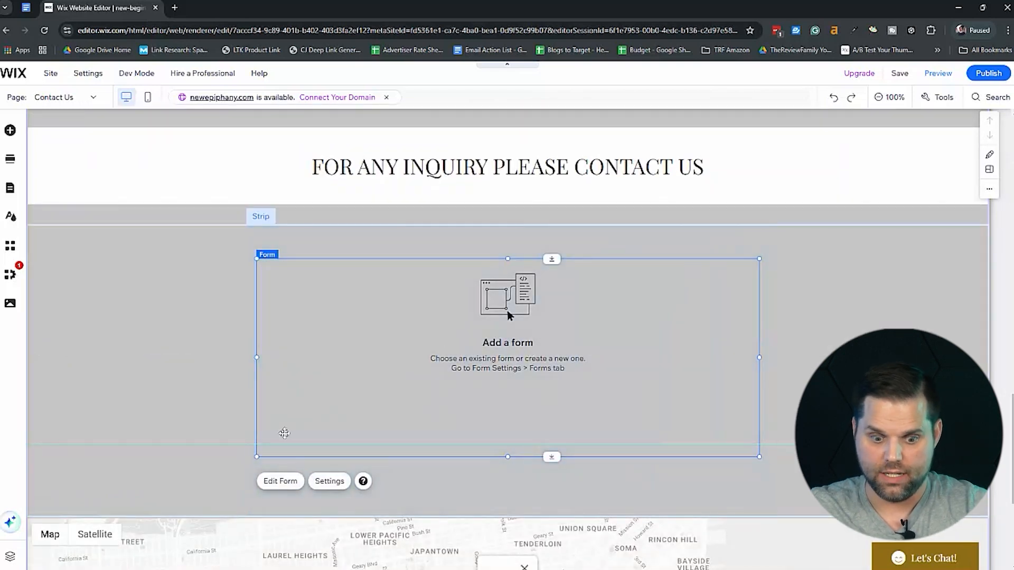
click(280, 481)
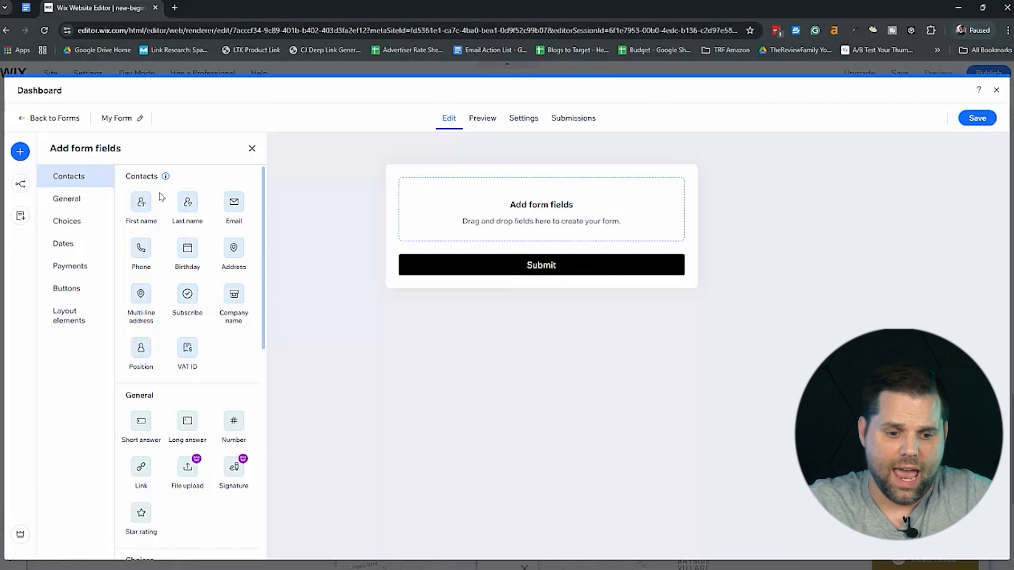
drag(227, 202, 481, 219)
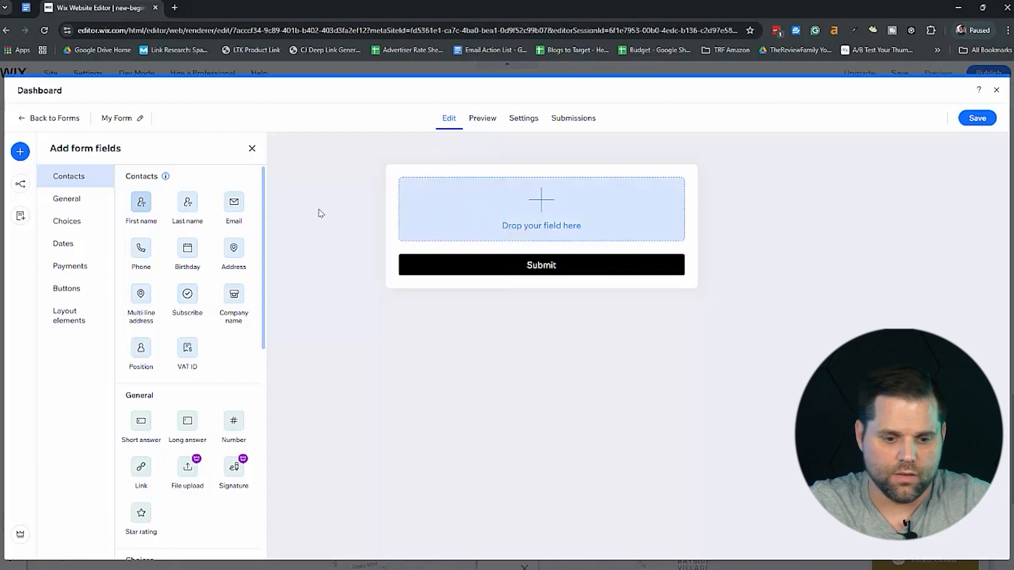
drag(227, 209, 464, 213)
drag(140, 248, 475, 264)
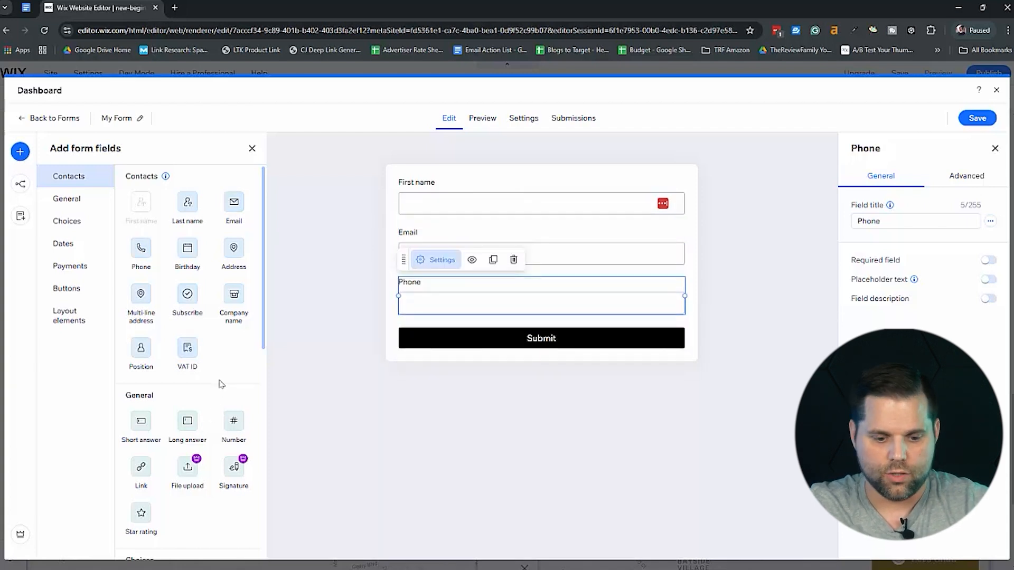
Look through the other available form fields and examine the settings of the Phone field and the Submit button.
scroll(220, 385, down, 4)
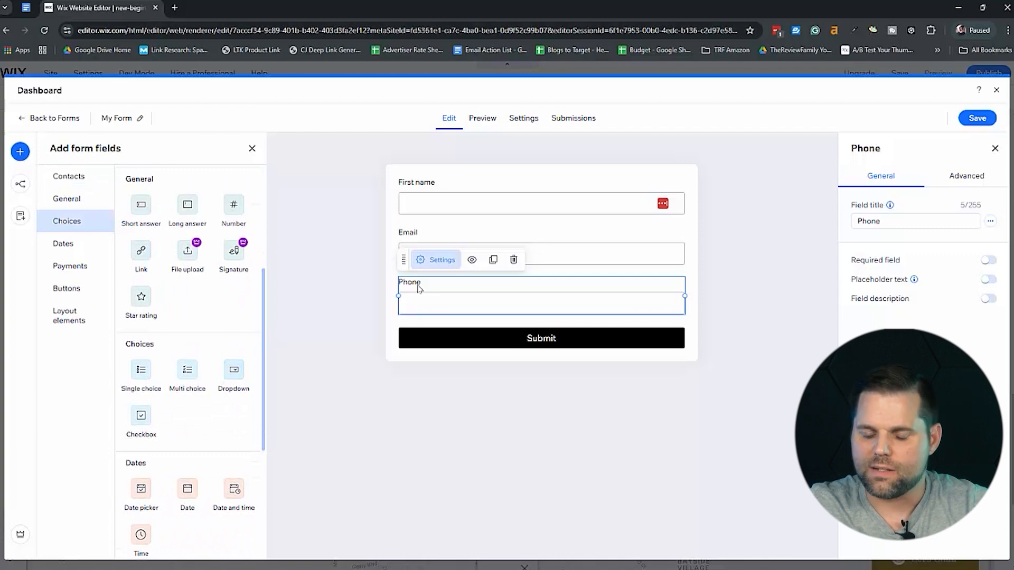
click(871, 220)
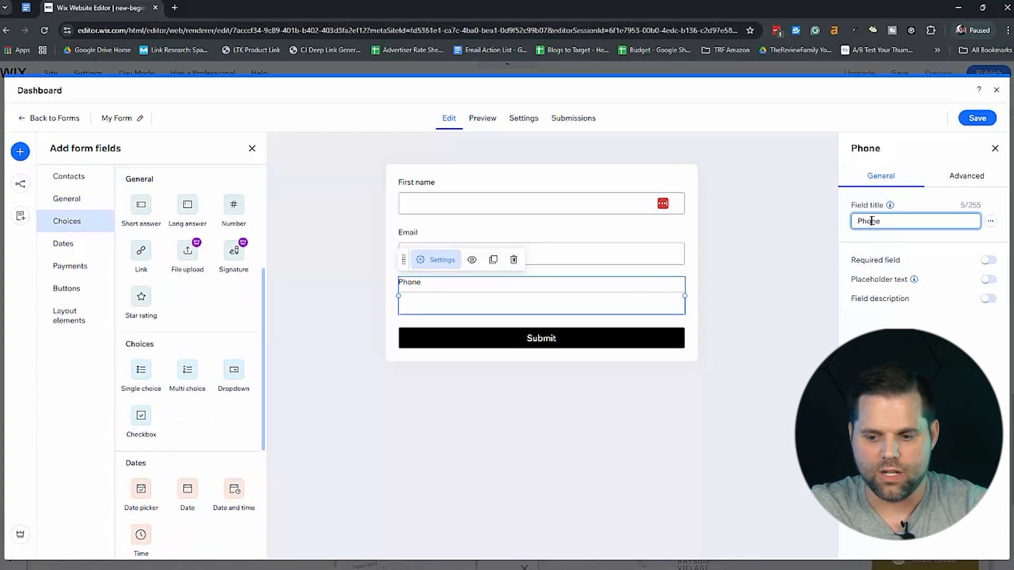
click(575, 428)
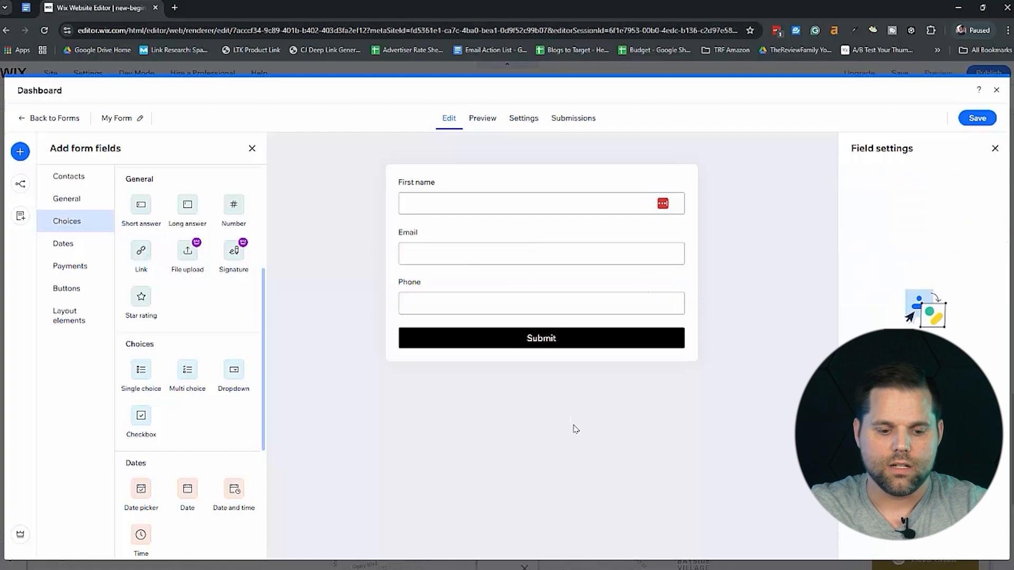
click(558, 341)
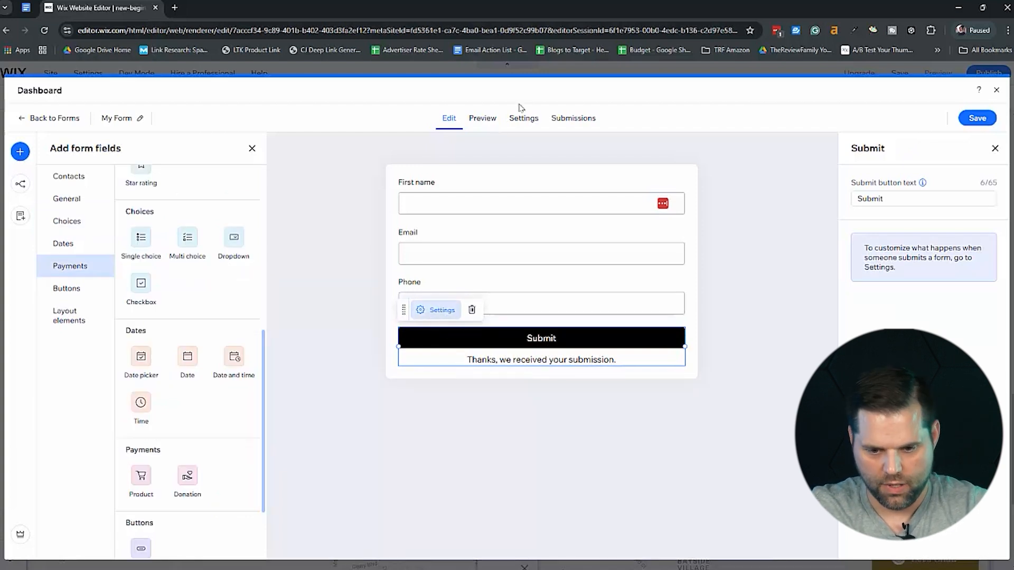
Rename the form as "Contact Page Form" in its general settings.
click(523, 125)
click(358, 214)
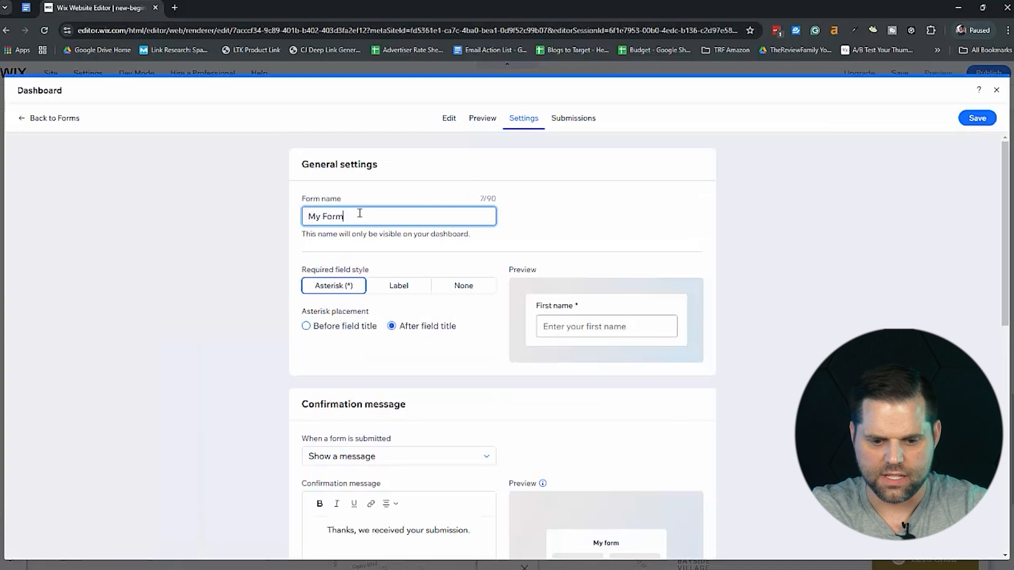
key(ctrl+a)
text(Contact Page Form)
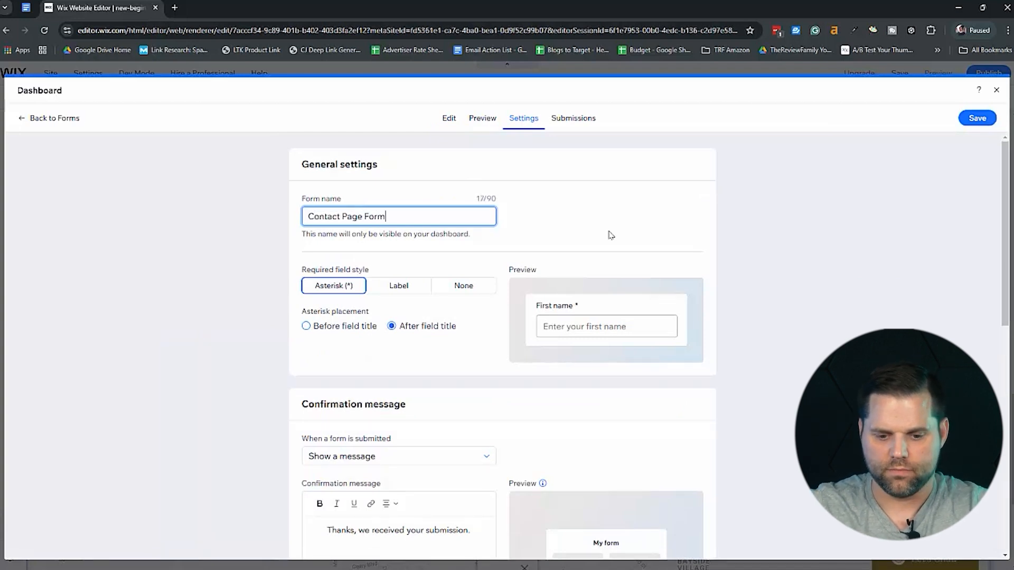
Review the form's submission action, confirmation message, payment, spam filter and regional settings.
scroll(432, 372, down, 3)
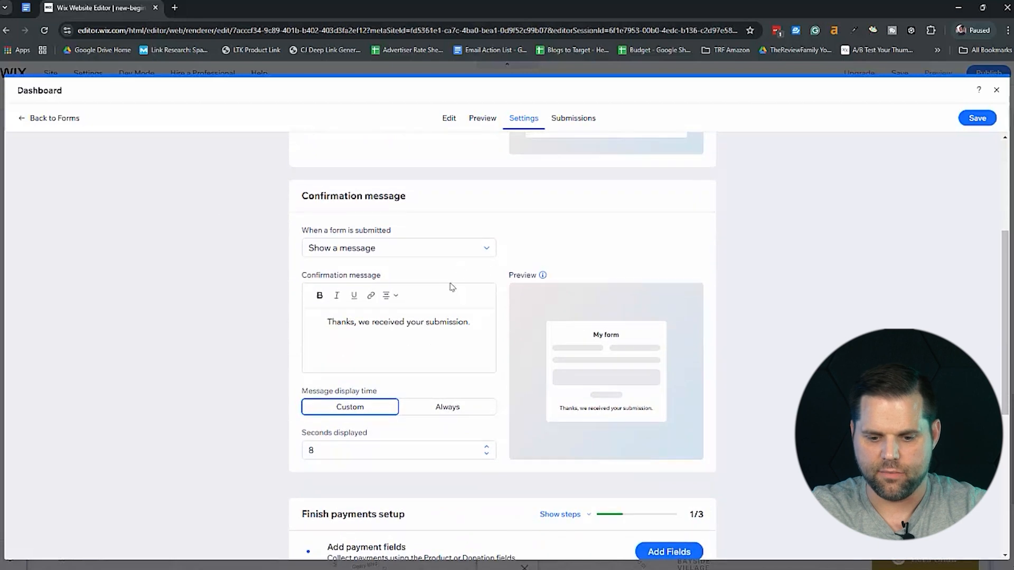
click(469, 256)
click(470, 256)
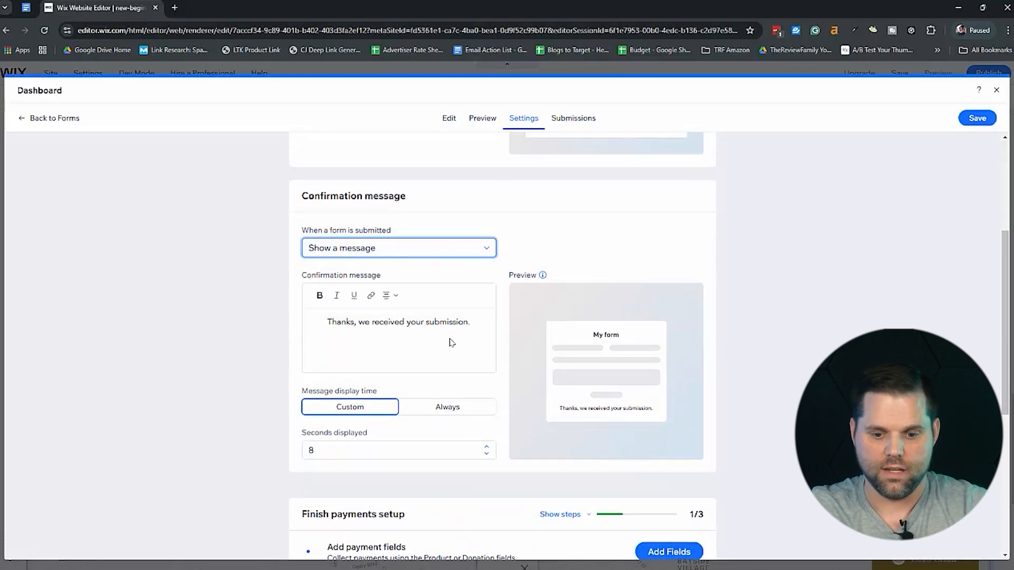
scroll(590, 418, down, 6)
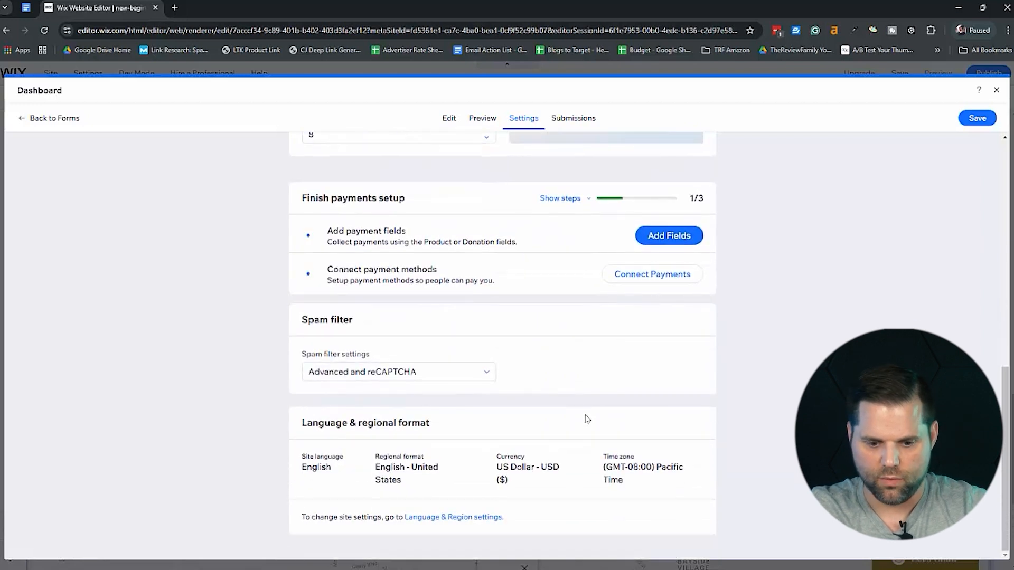
scroll(585, 419, up, 6)
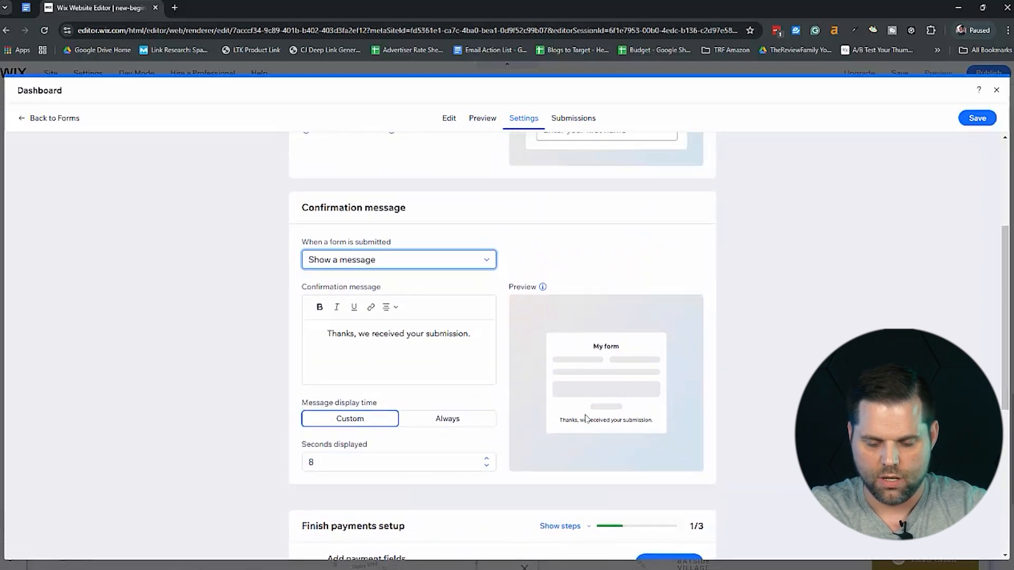
scroll(585, 418, up, 4)
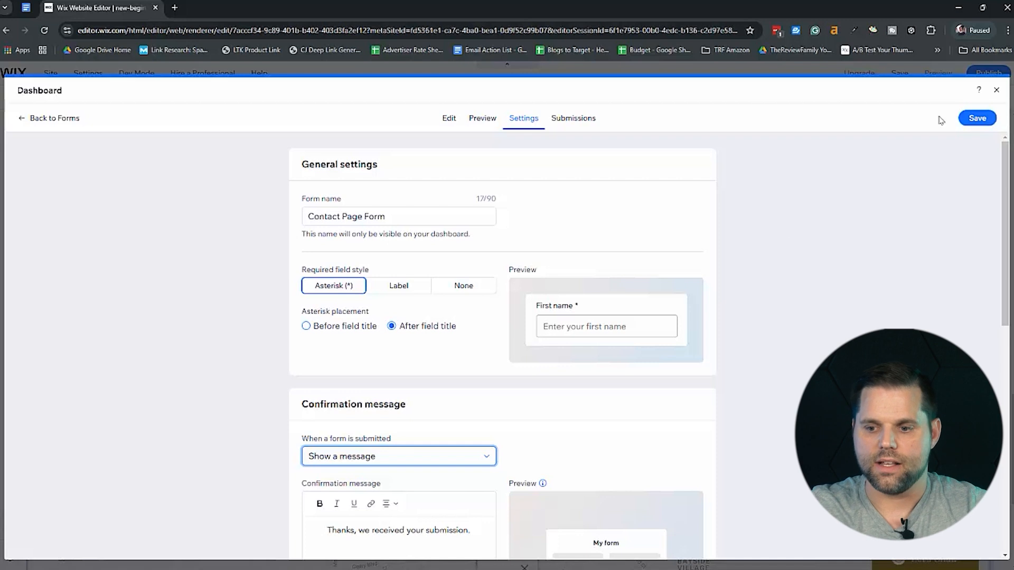
Save the contact form and close the form editor to return to the Contact Us page.
click(977, 118)
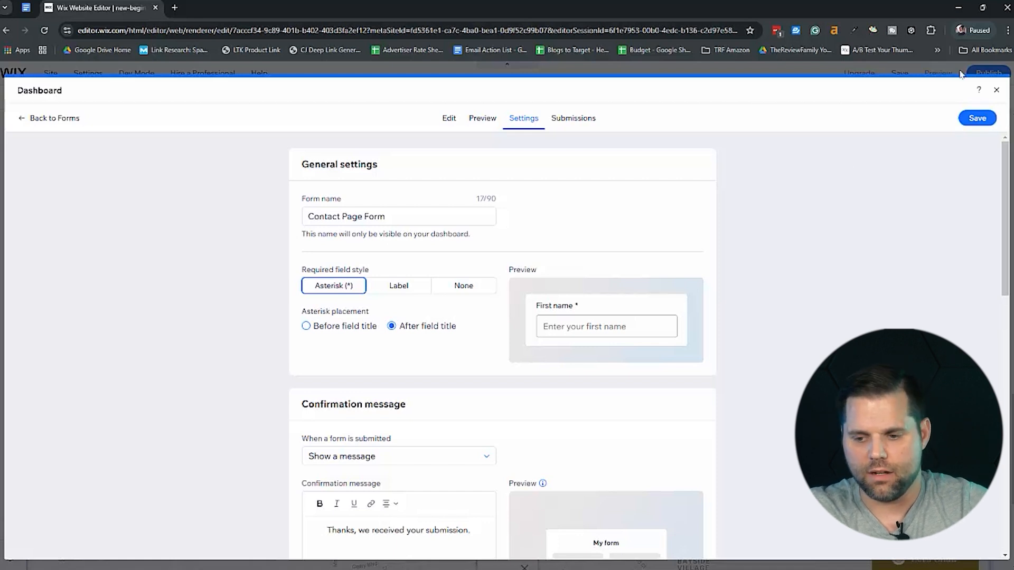
right_click(996, 98)
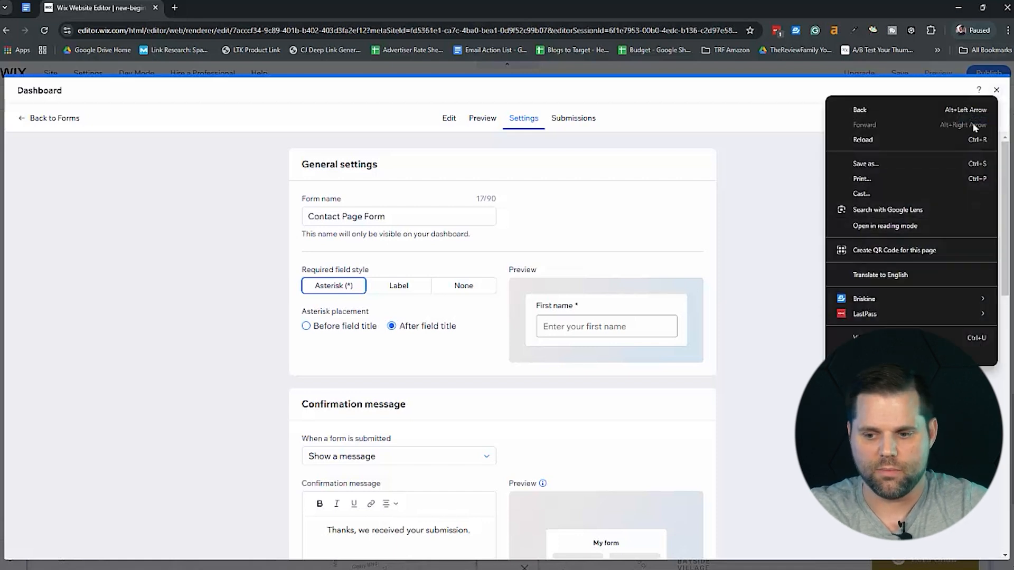
click(996, 91)
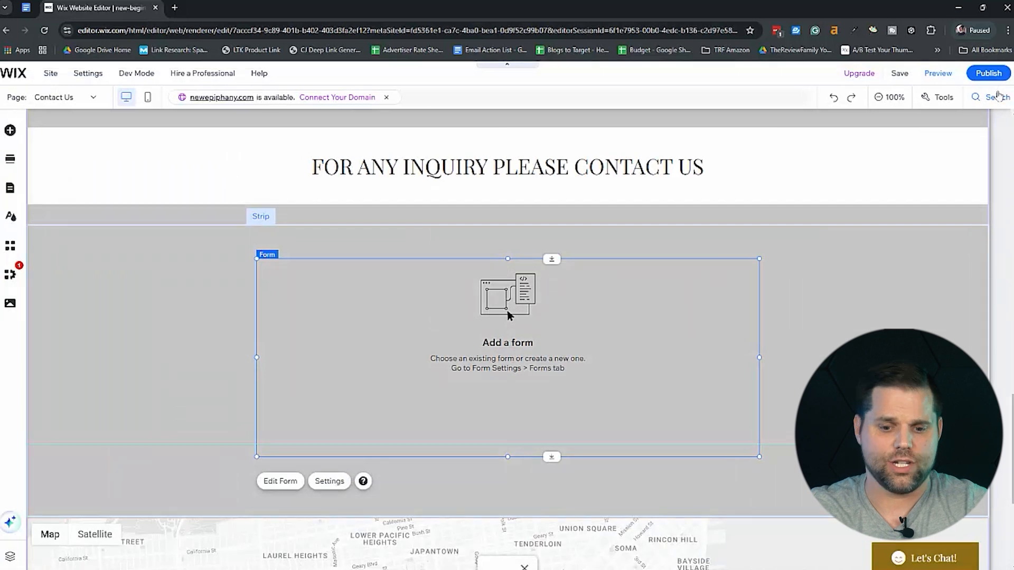
Open the site preview and look through the About Us page.
scroll(827, 244, up, 15)
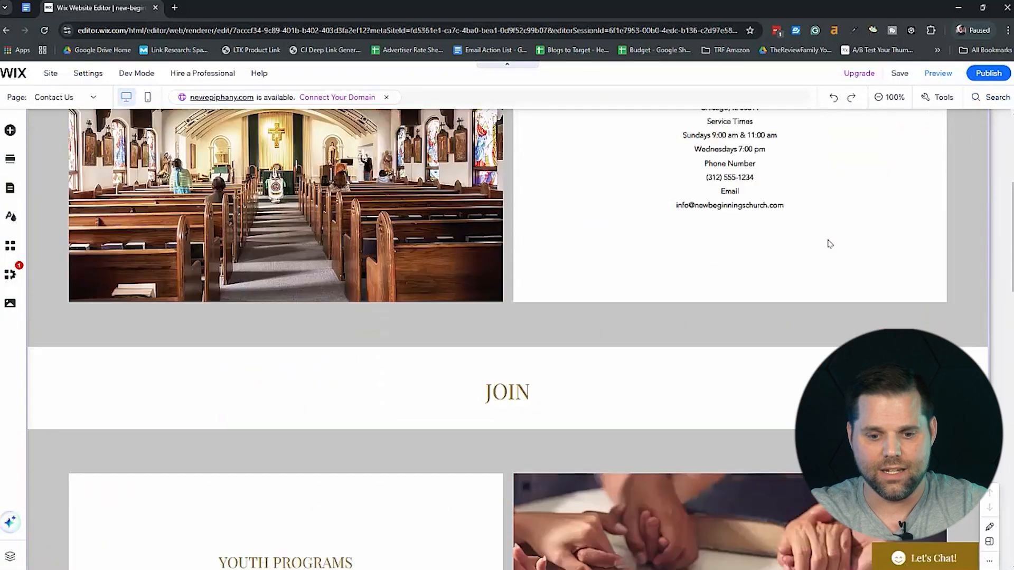
click(933, 77)
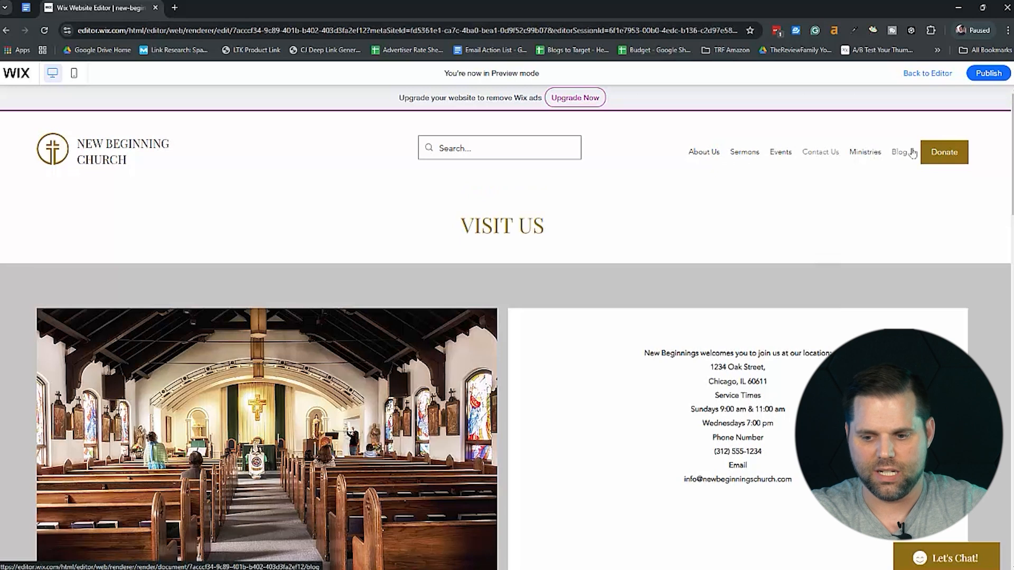
click(704, 155)
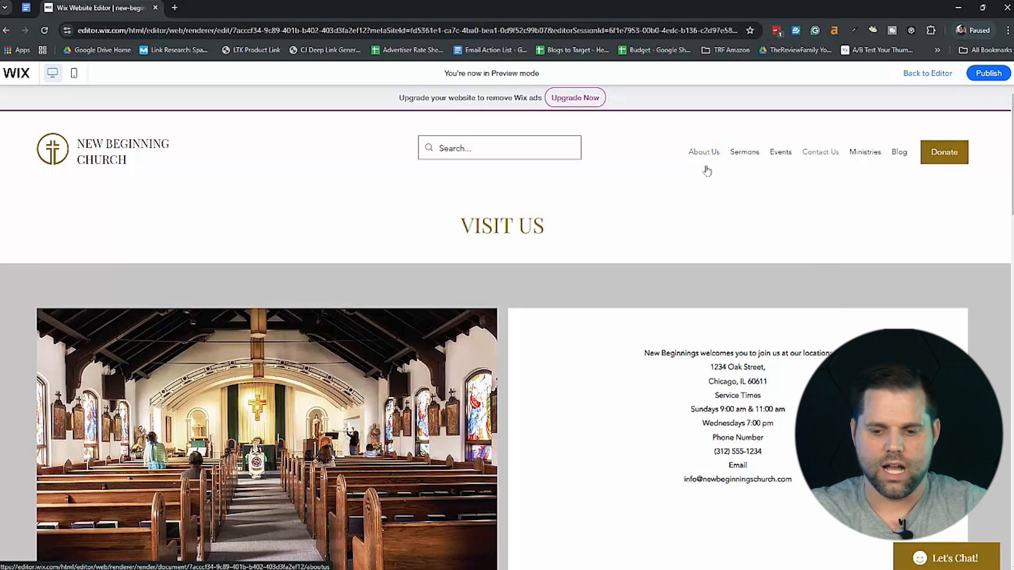
scroll(708, 359, down, 6)
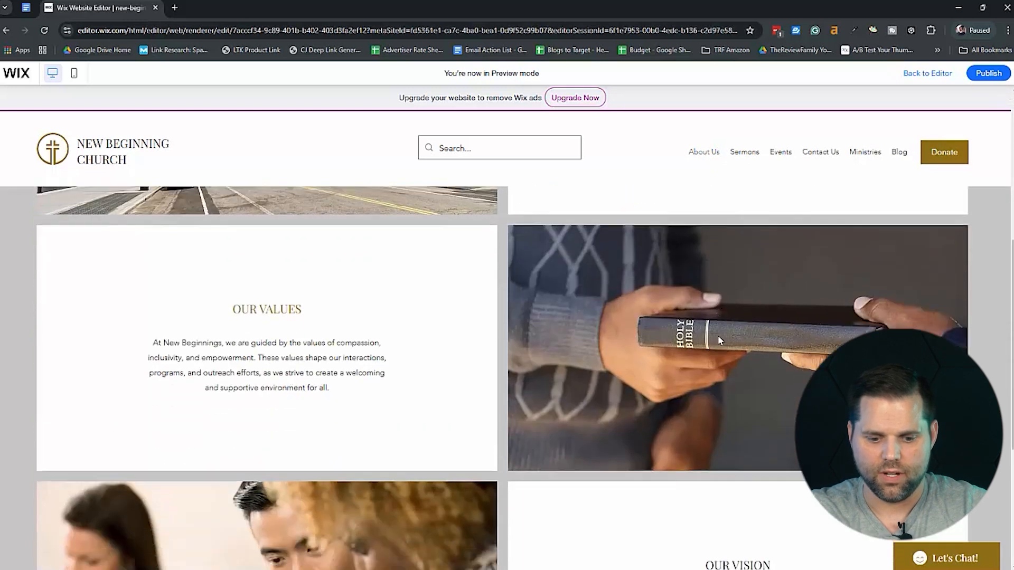
Check the Contact Us page and look through the Ministries page in the site preview.
click(819, 153)
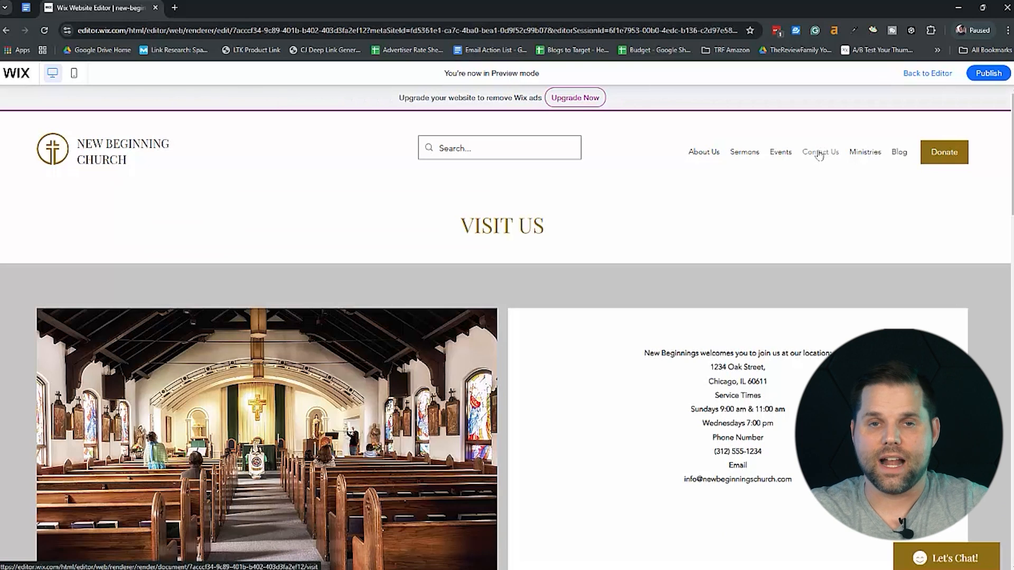
click(880, 154)
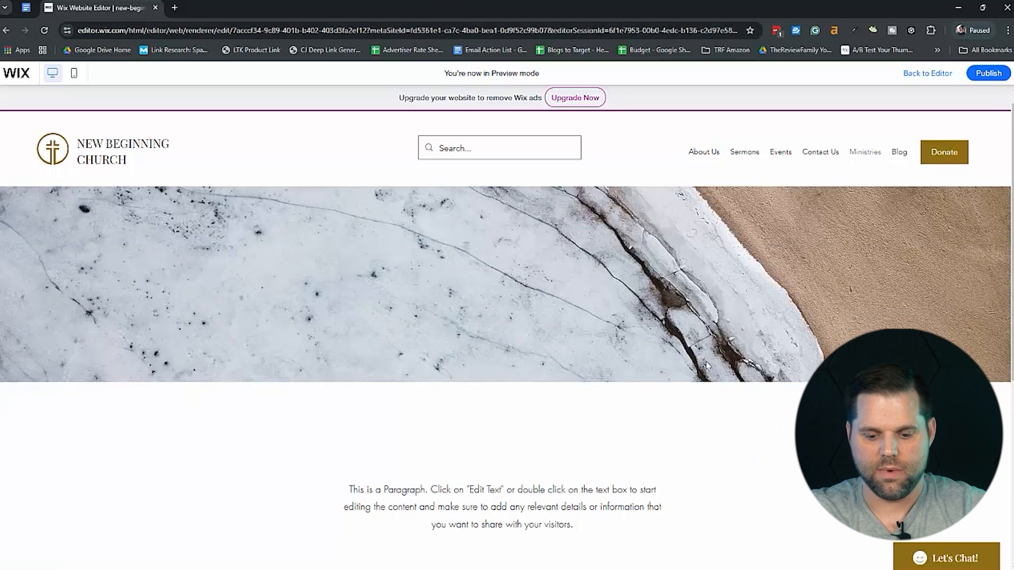
scroll(708, 366, down, 6)
scroll(783, 299, up, 6)
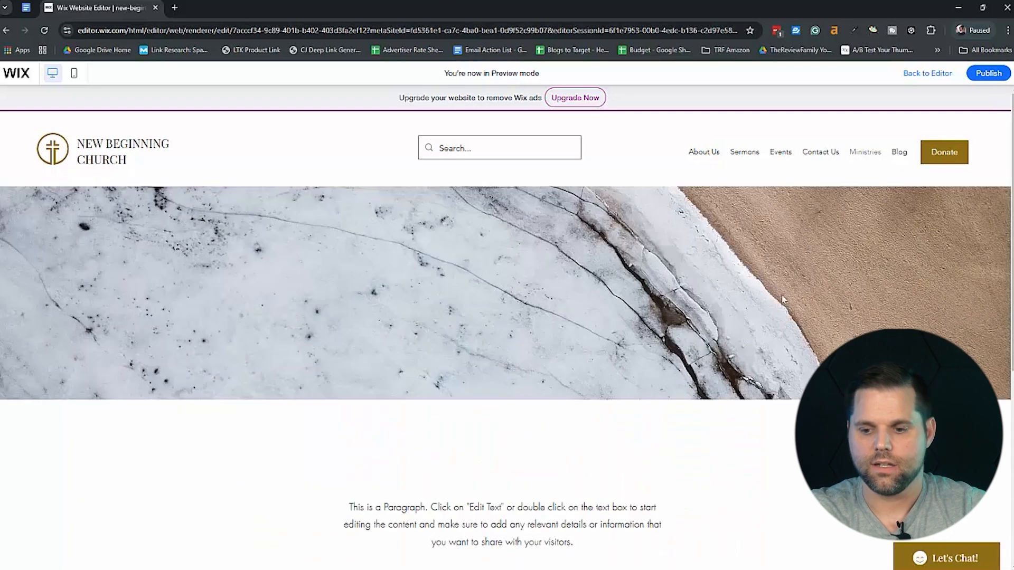
Open the Donate page in the site preview and look through its donation form down to the footer.
click(944, 154)
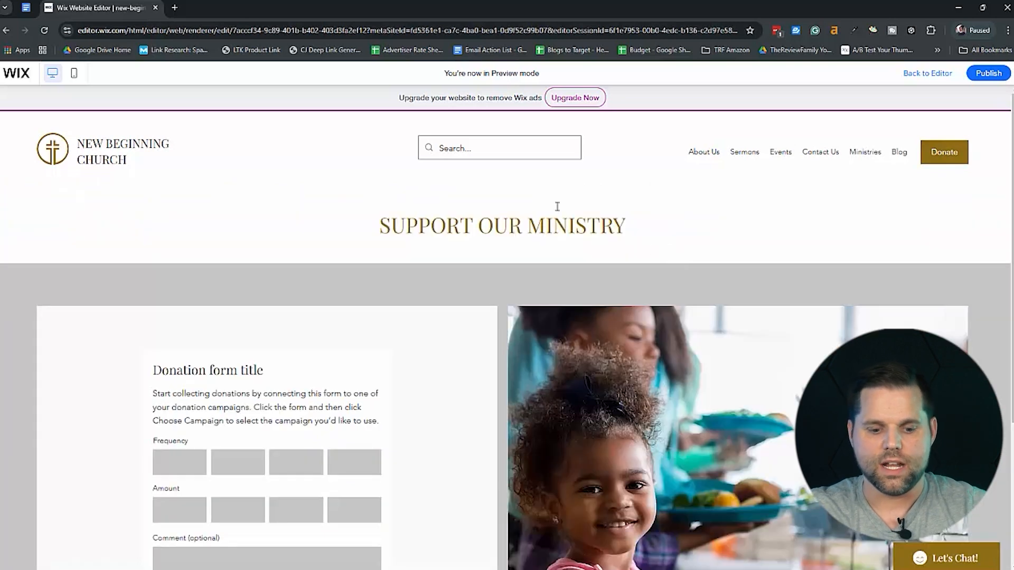
scroll(359, 474, down, 1)
scroll(359, 474, down, 3)
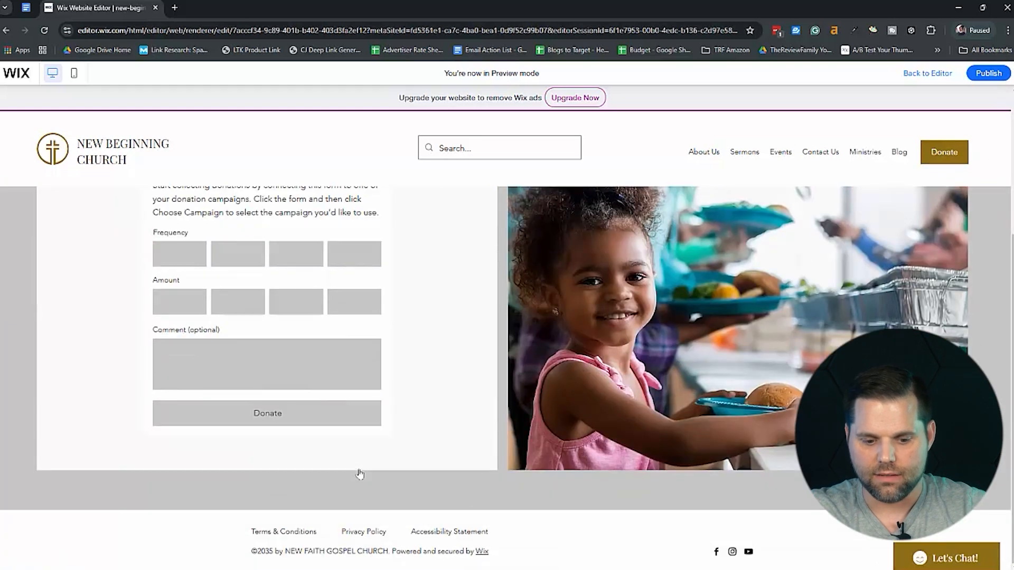
scroll(359, 474, up, 4)
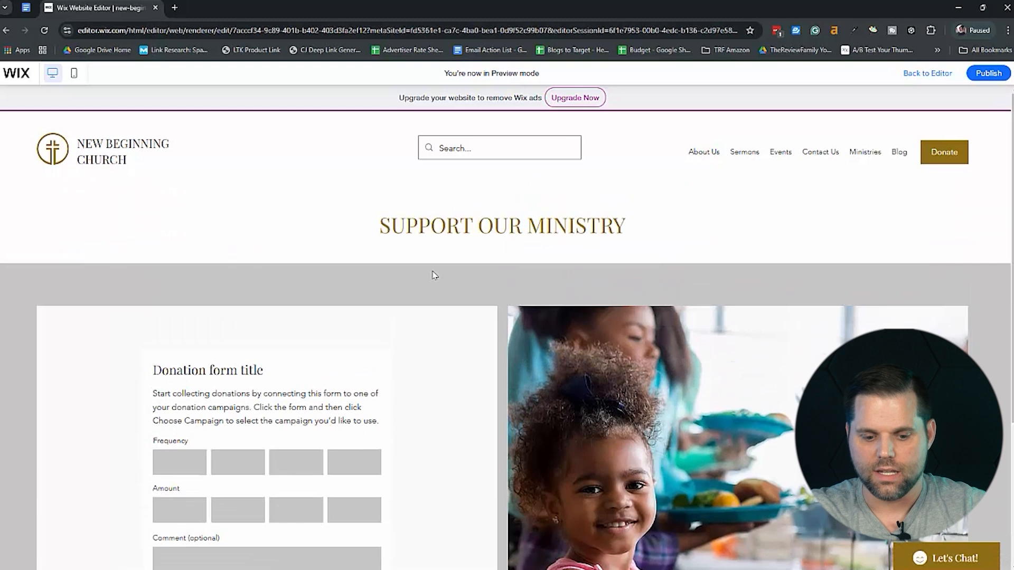